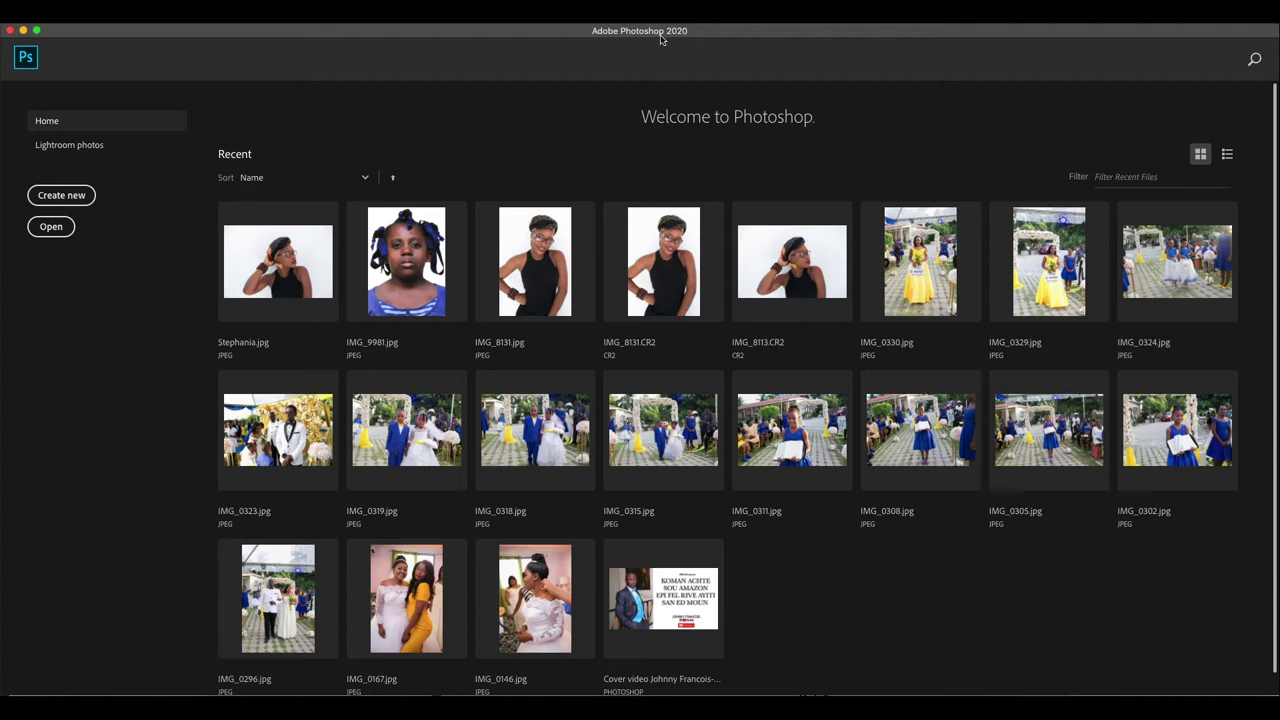
Browse the EOS_DIGITAL card, preview a few photos, and open the IMG_2056.JPG portrait
left_click(52, 227)
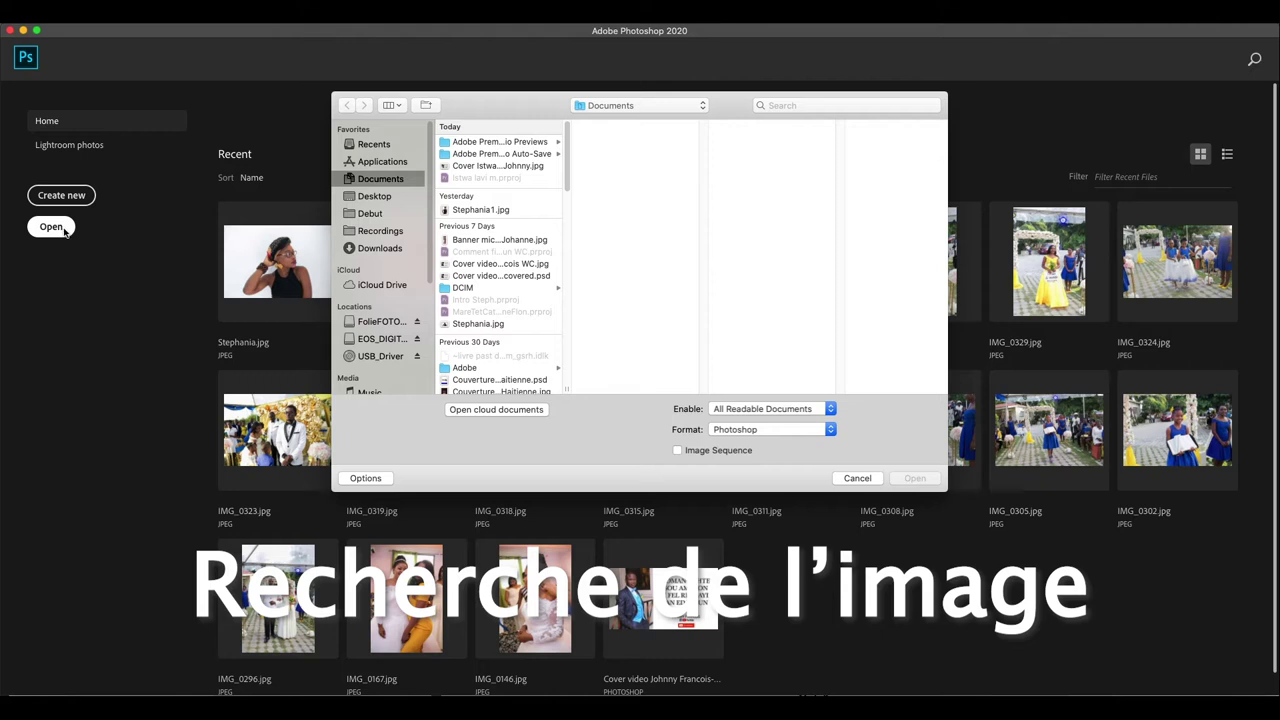
left_click(374, 340)
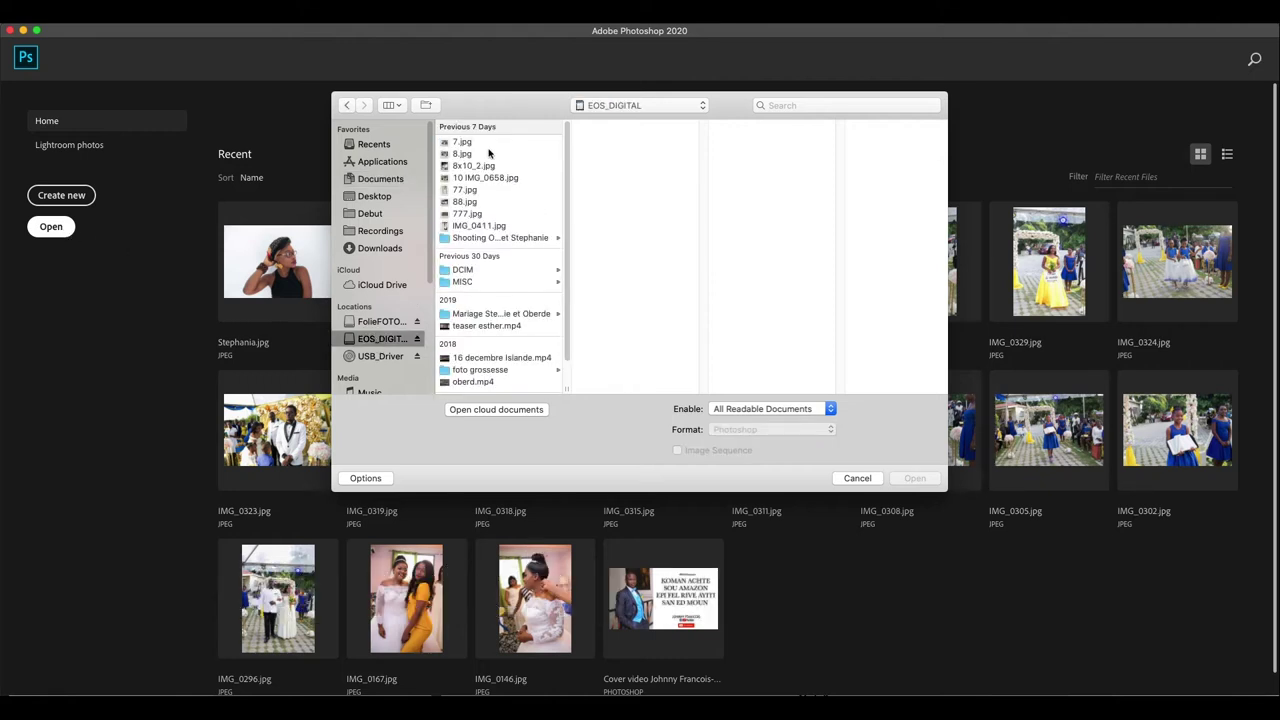
left_click(499, 228)
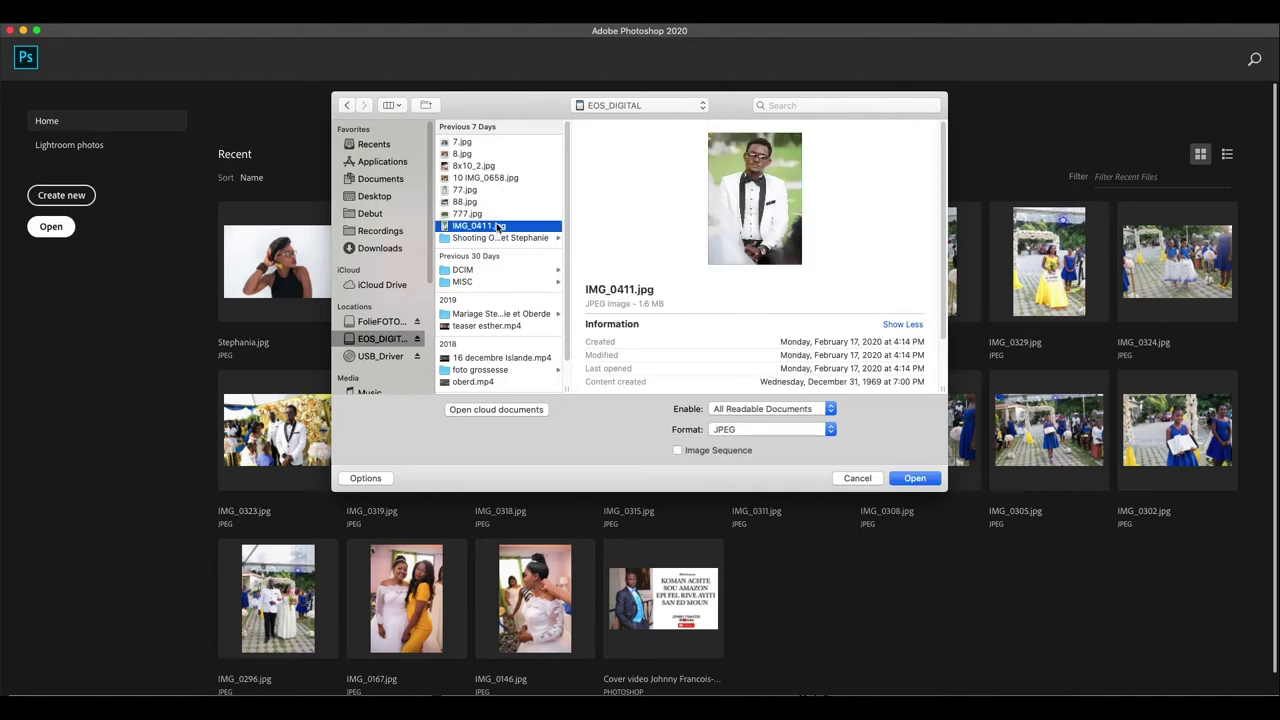
left_click(476, 214)
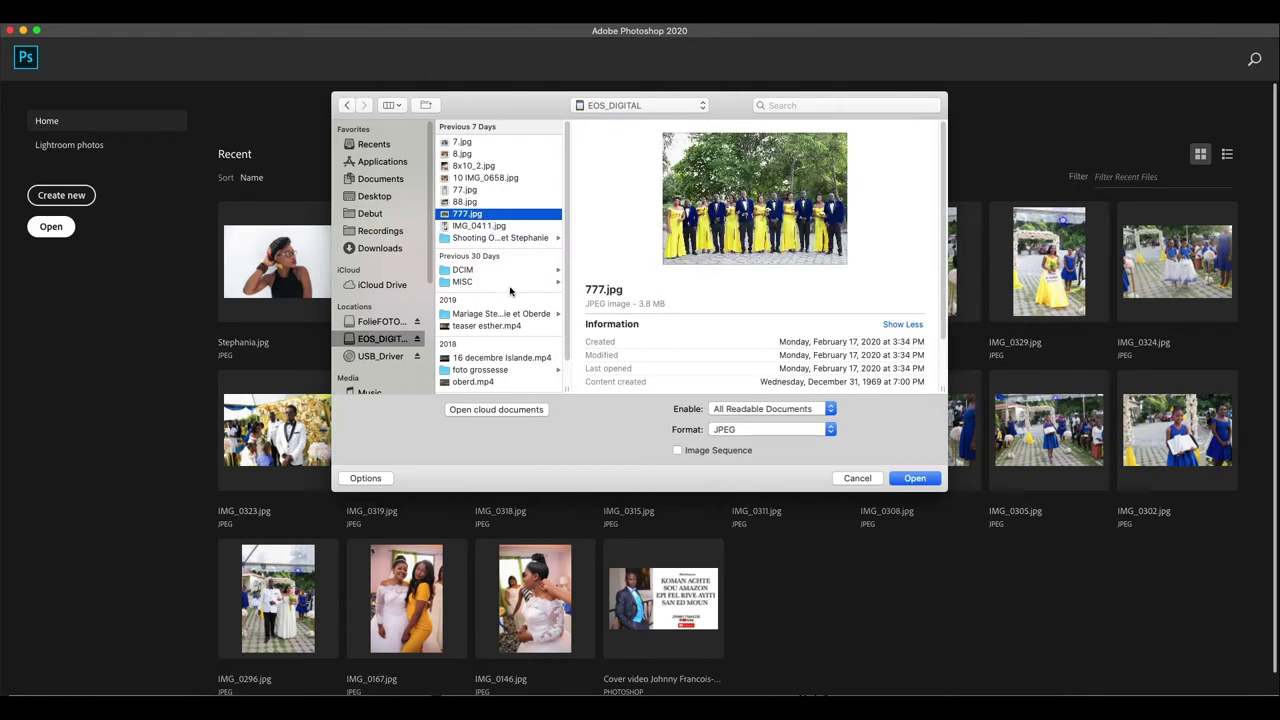
scroll(510, 292, "down", 2)
left_click(488, 387)
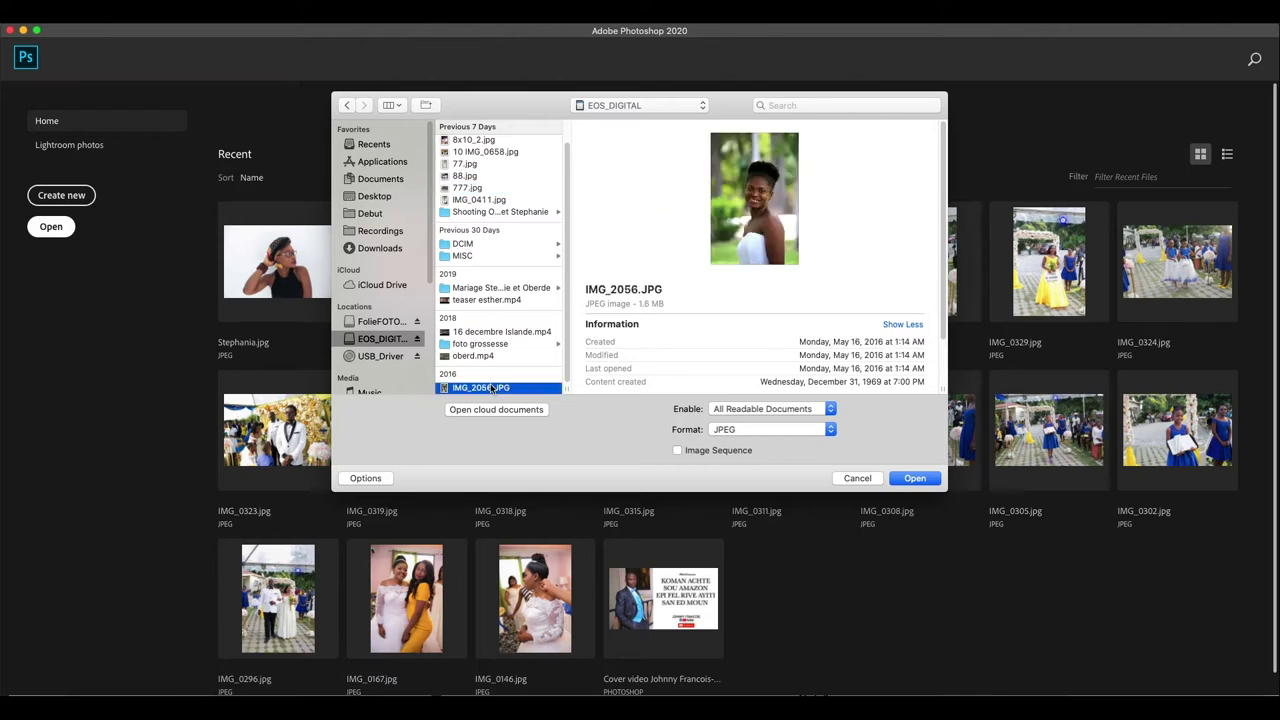
left_click(916, 480)
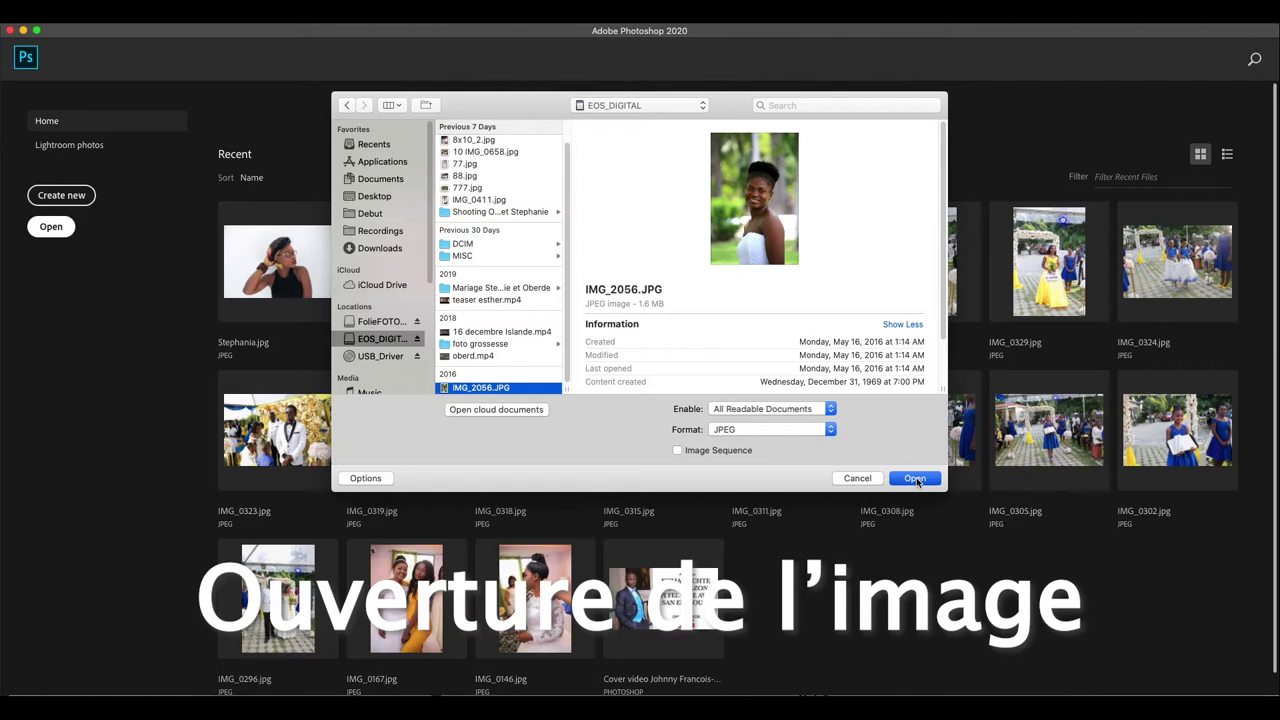
left_click(916, 480)
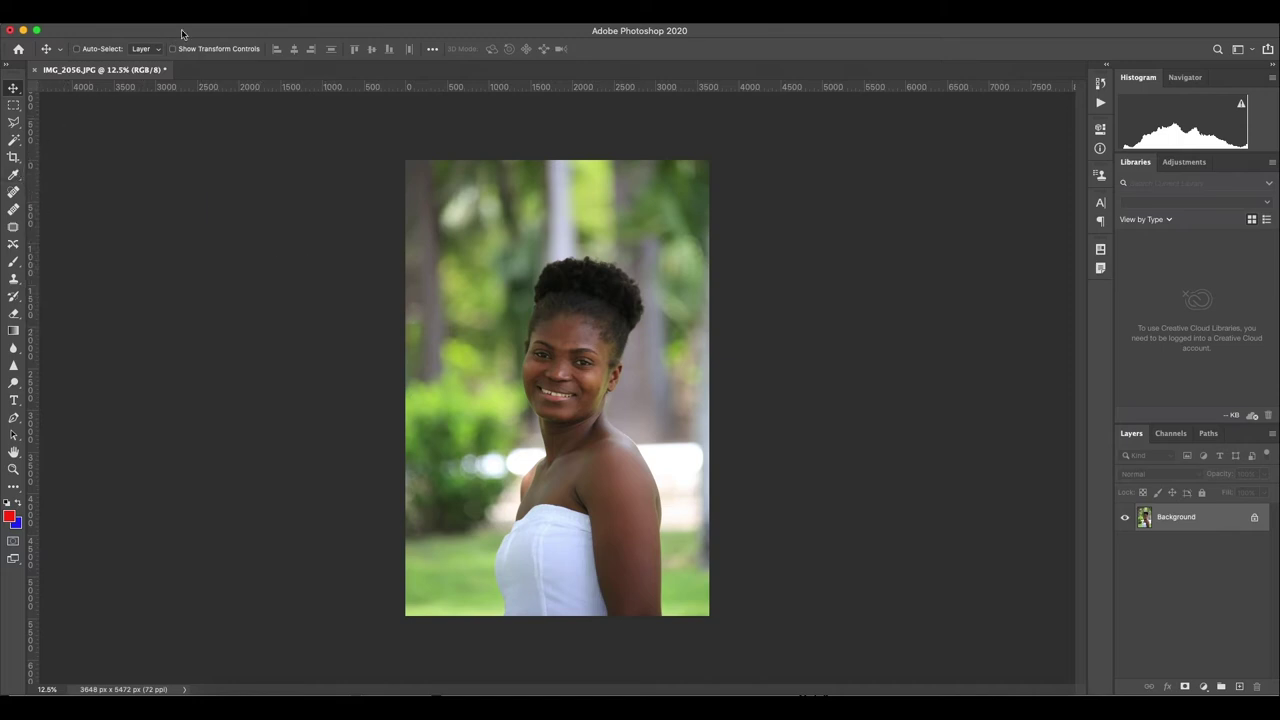
Apply the Camera Raw Filter with Exposure +0.65, Temperature -9 and Highlights -71
left_click(318, 22)
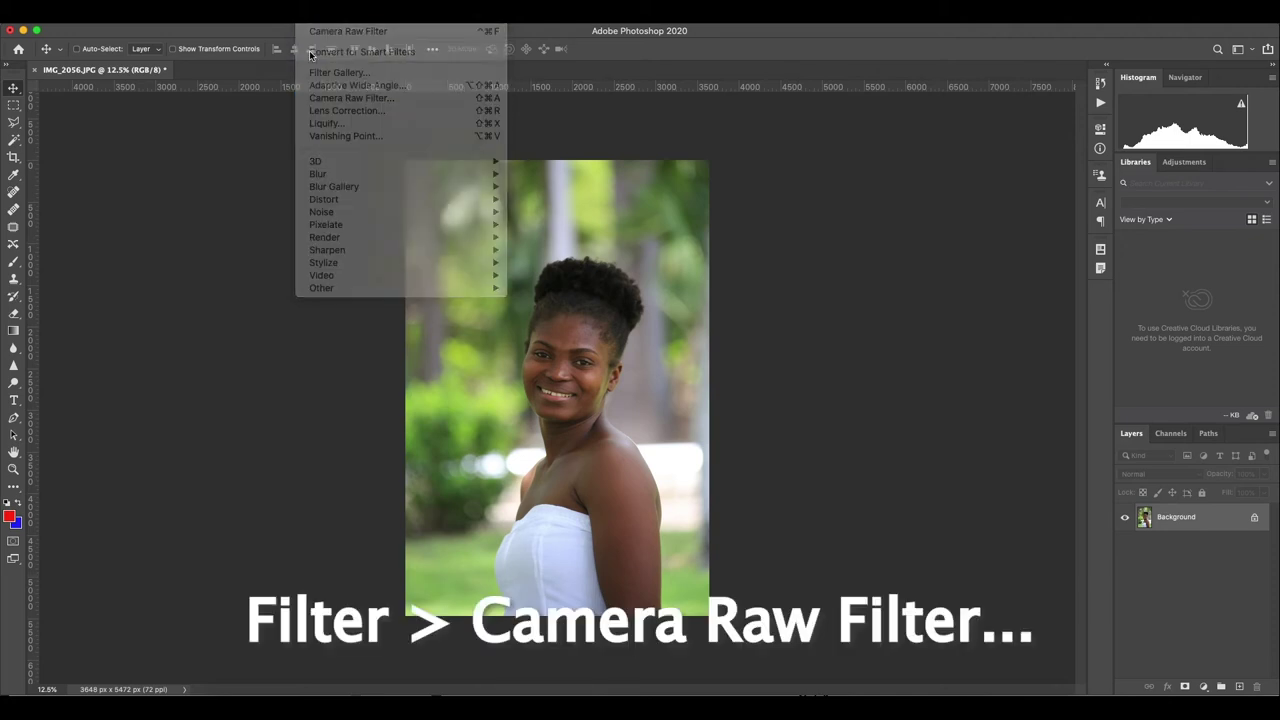
left_click(335, 98)
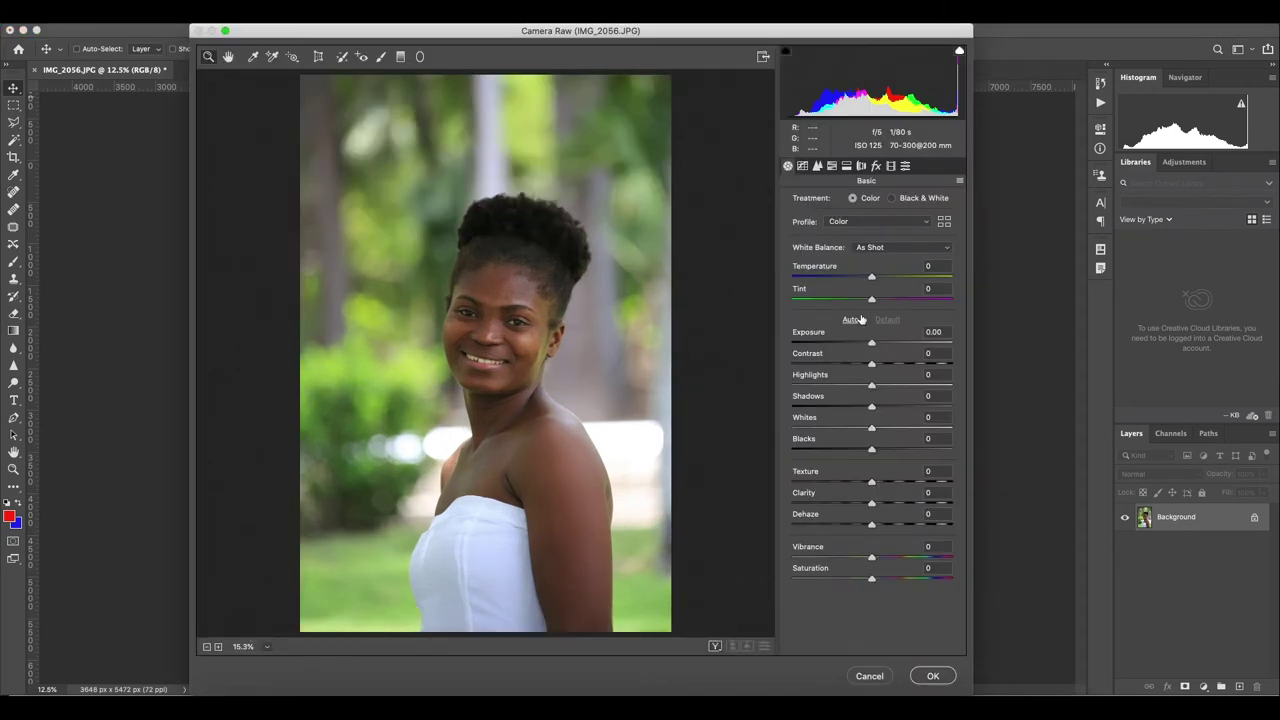
left_click_drag(871, 342, 878, 343)
left_click_drag(872, 277, 865, 278)
left_click_drag(871, 385, 815, 385)
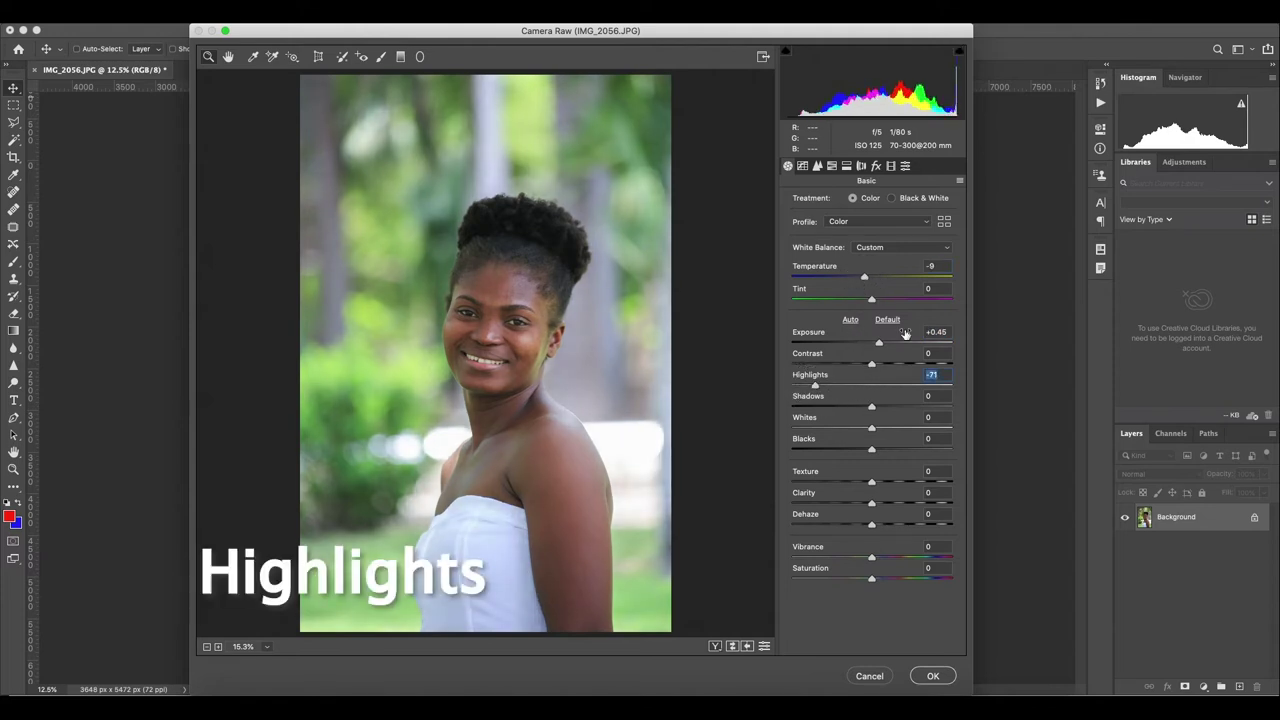
left_click_drag(879, 345, 884, 348)
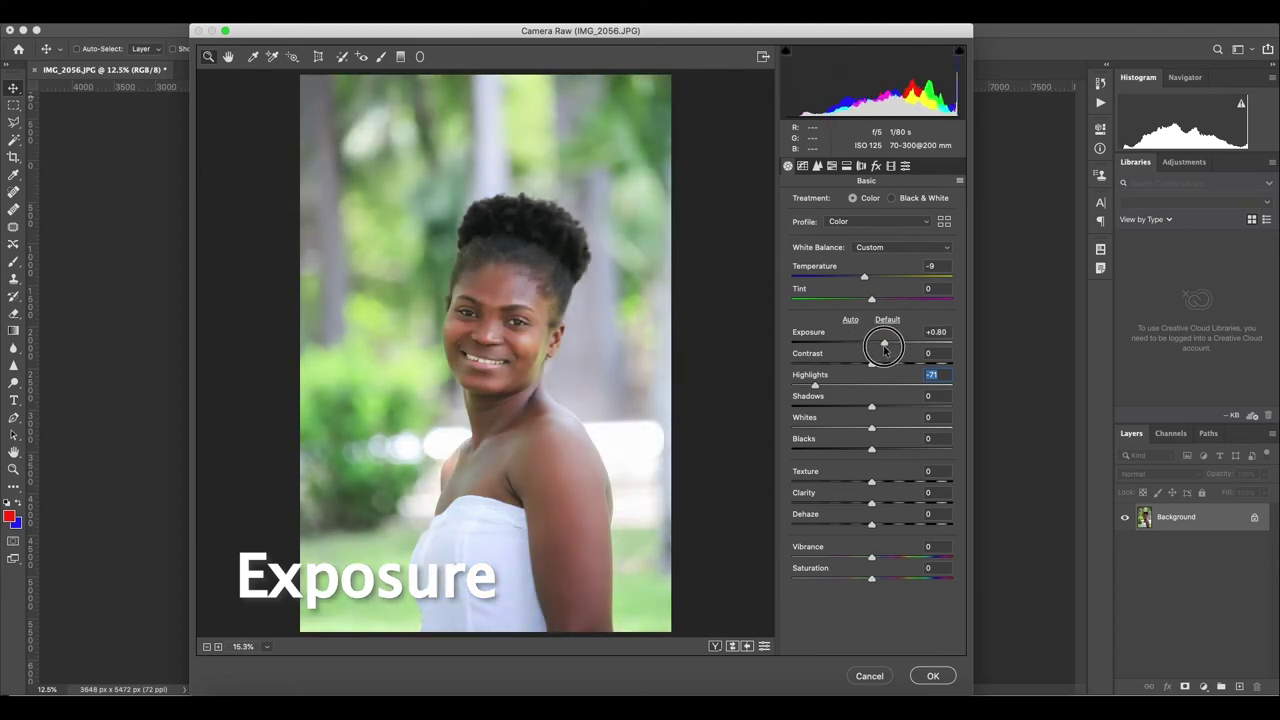
left_click_drag(884, 348, 882, 348)
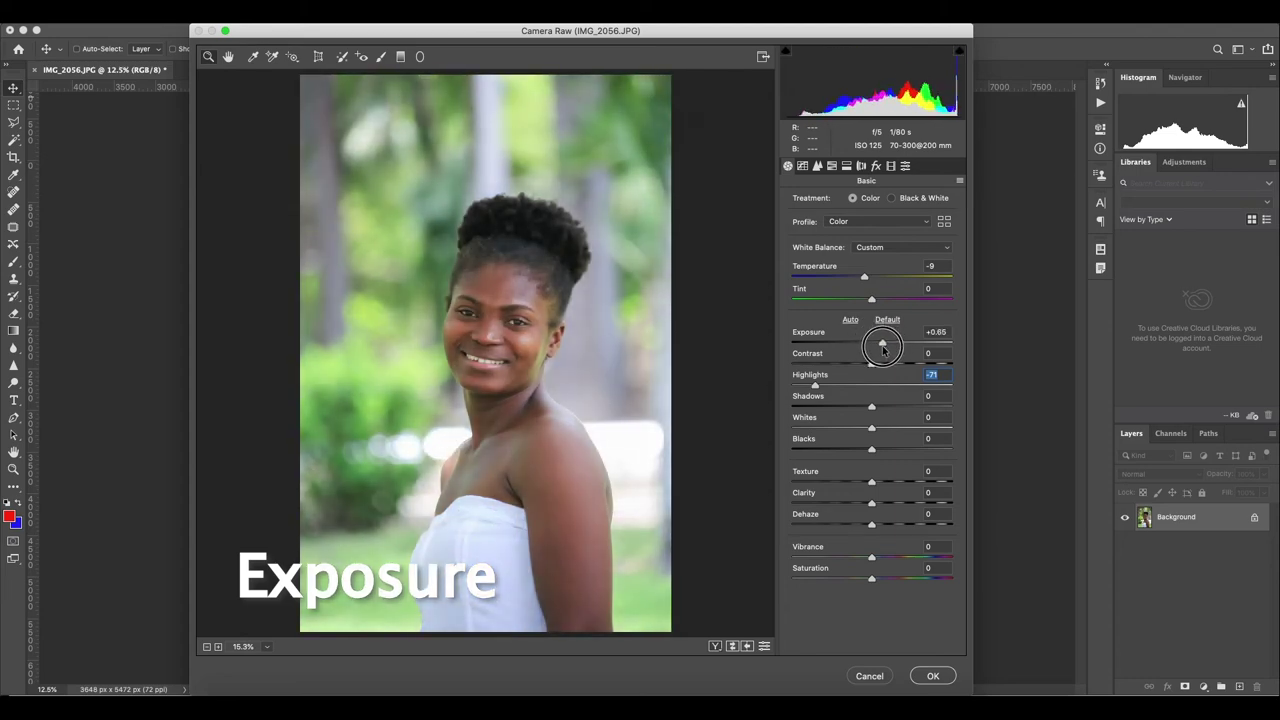
left_click(882, 347)
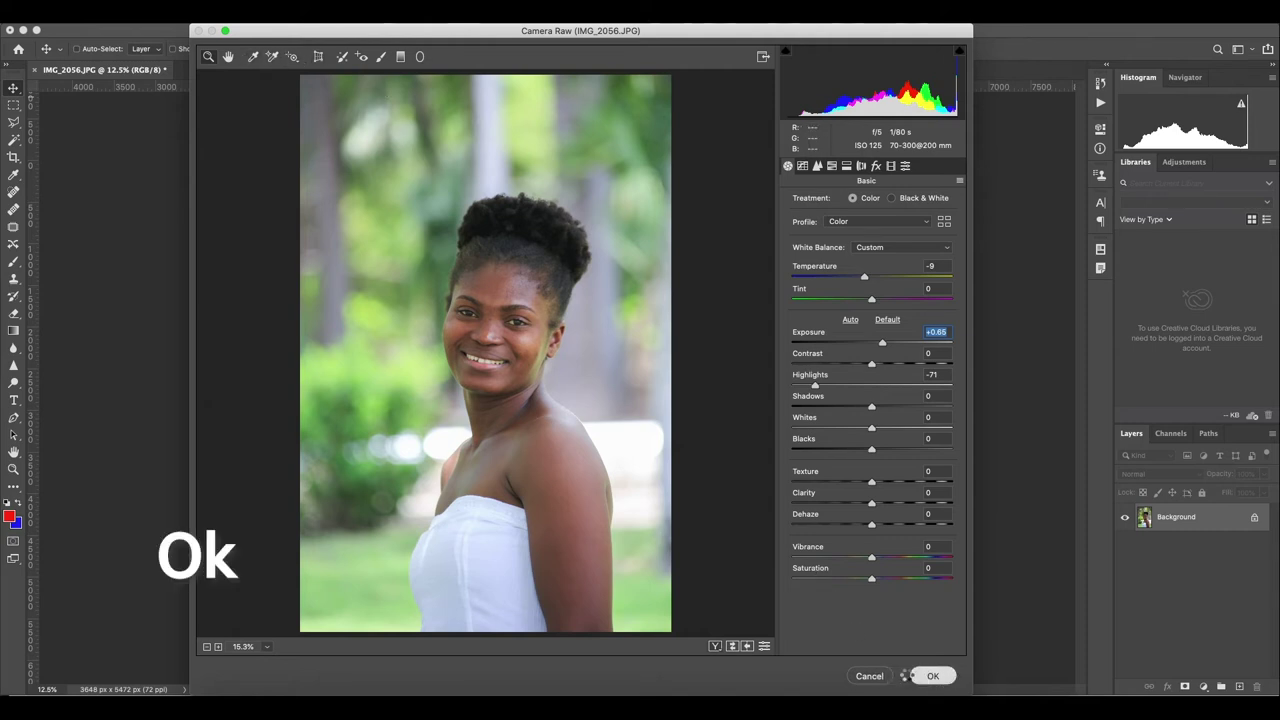
left_click(910, 676)
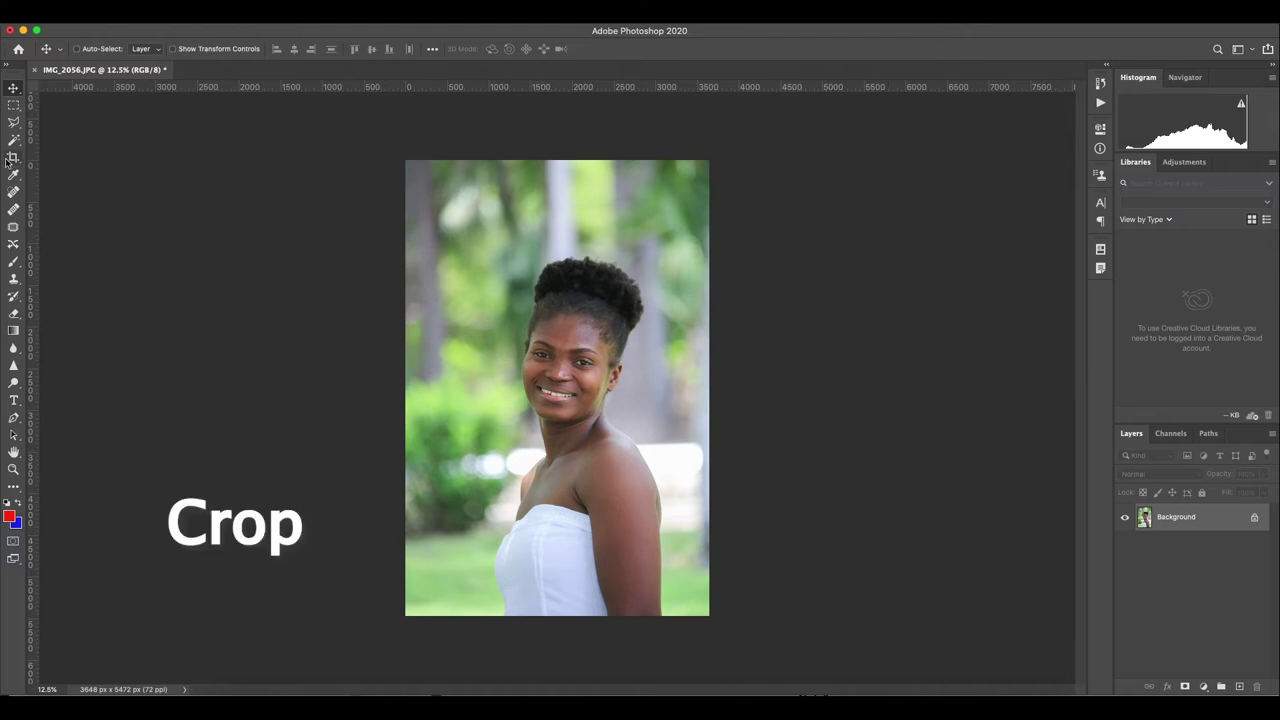
Crop the portrait to a 2:3 (4:6) ratio, trimming the top and left edges
left_click(13, 157)
left_click(113, 48)
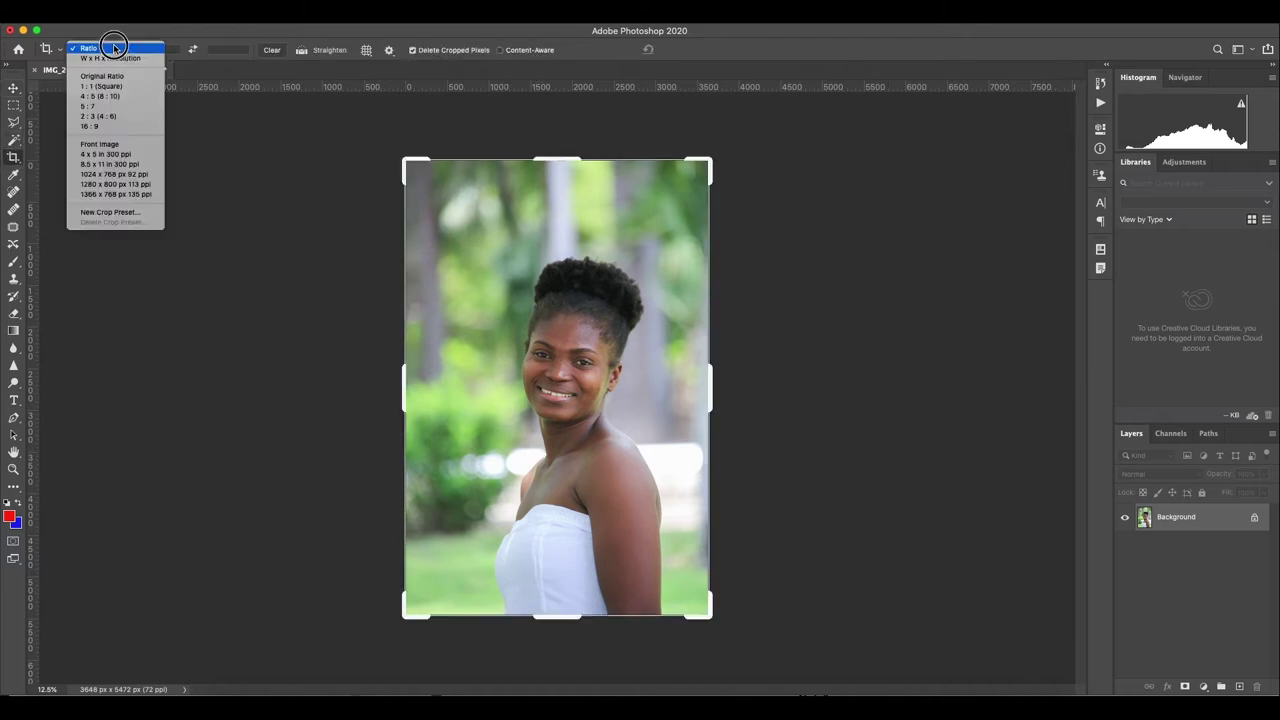
left_click(110, 116)
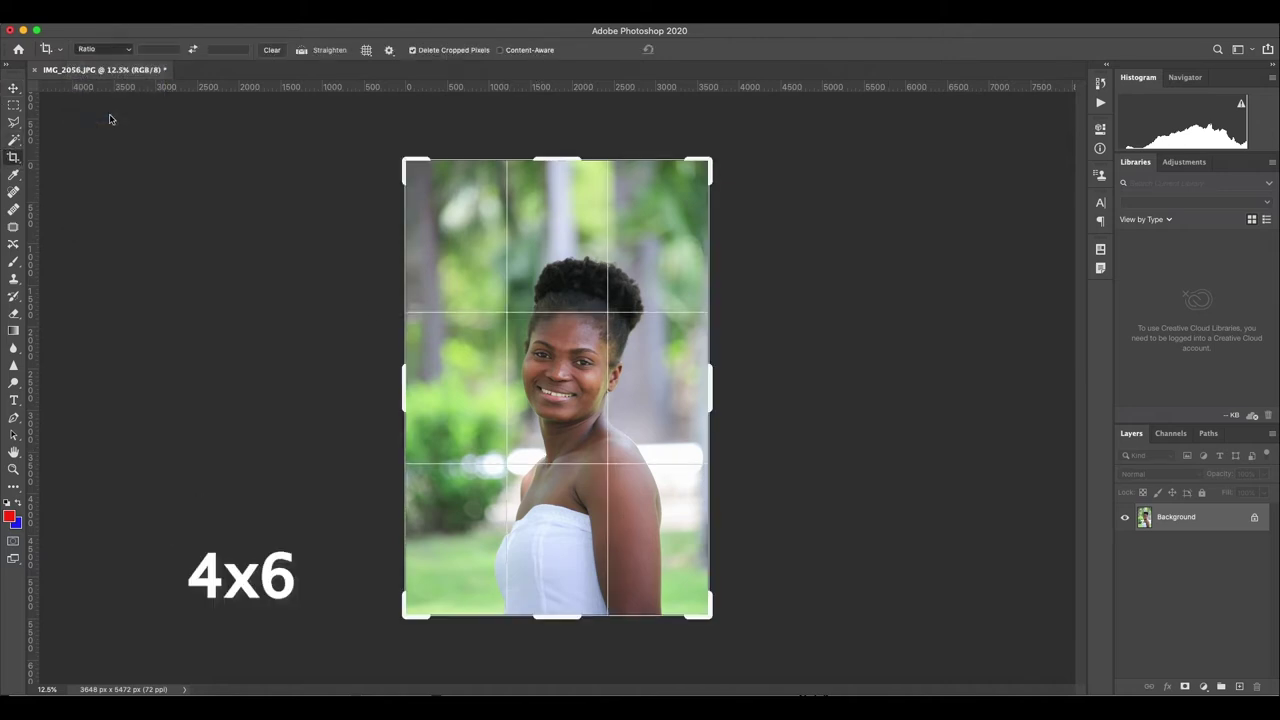
left_click_drag(407, 165, 427, 195)
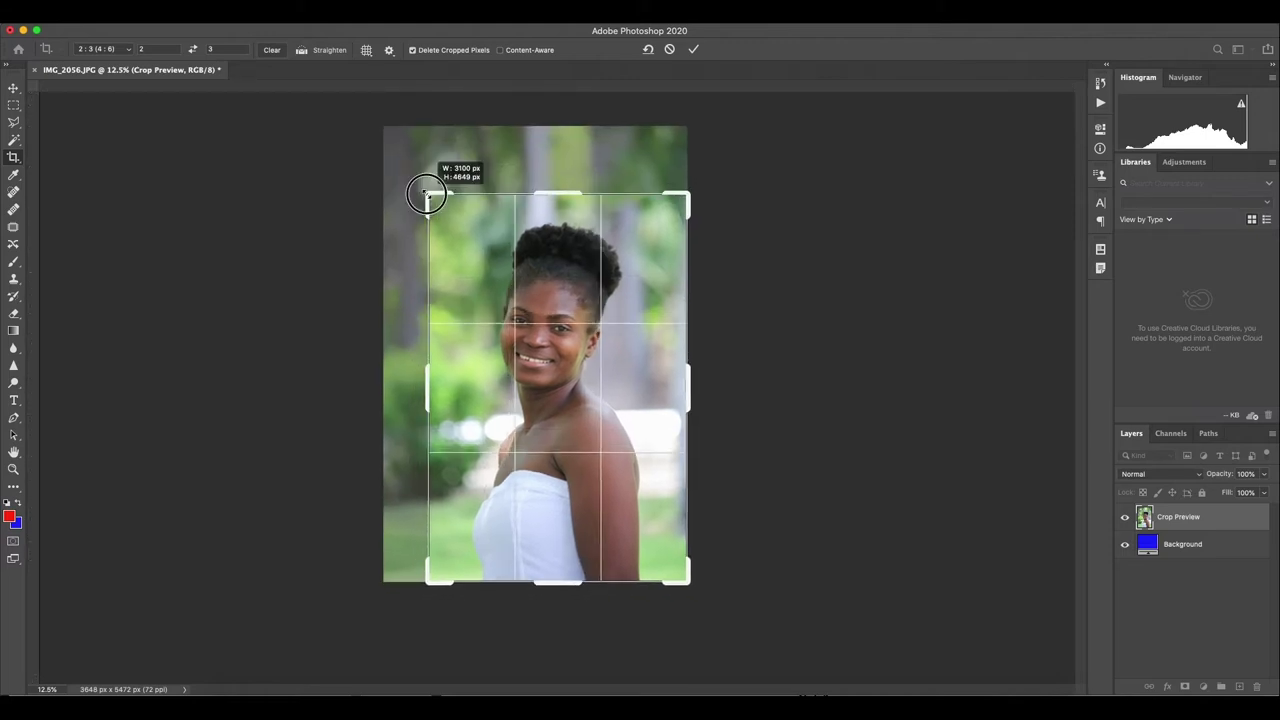
key("ctrl+r")
key("Return")
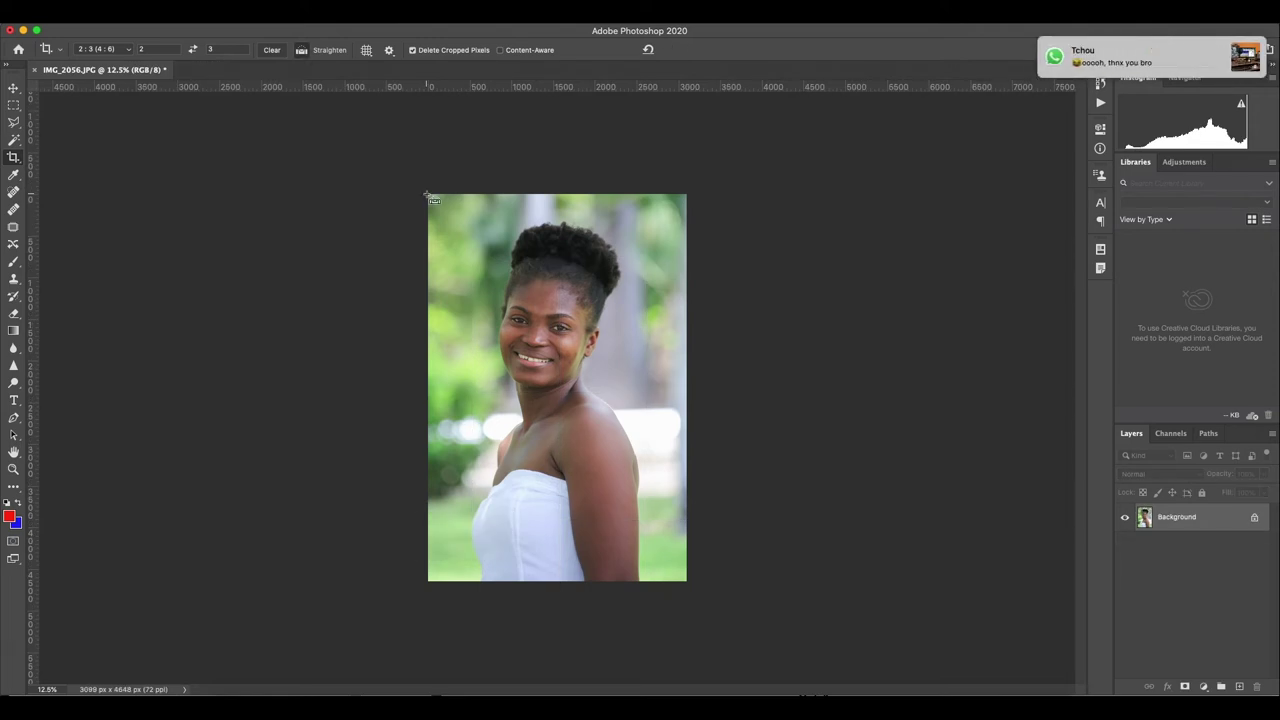
Zoom in and scroll down to inspect the skin
key("ctrl+plus")
key("ctrl+plus")
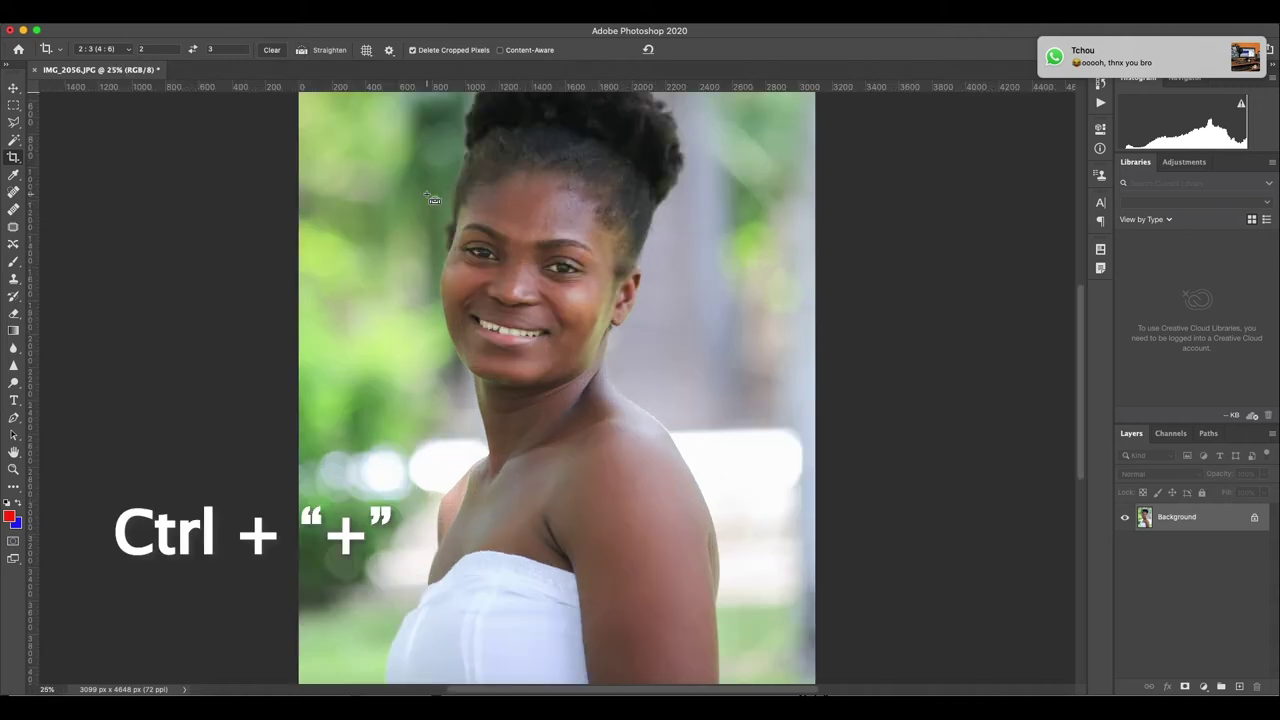
key("ctrl+plus")
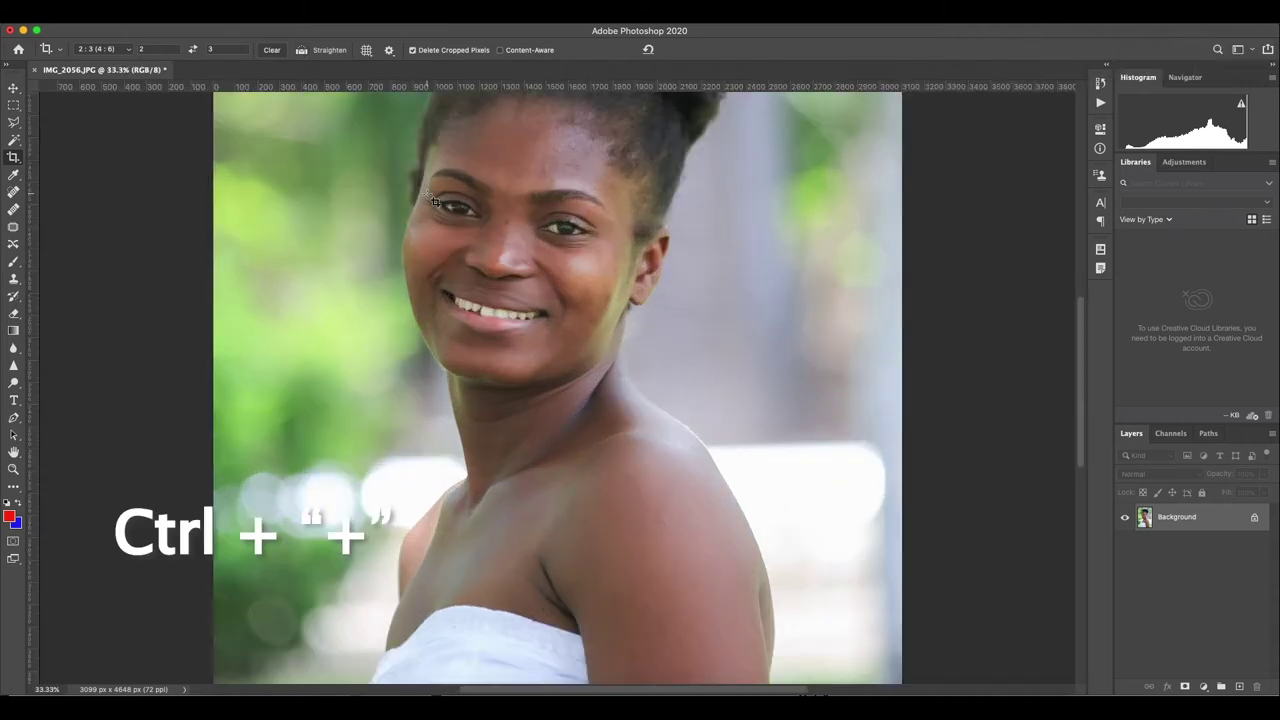
scroll(445, 320, "down", 2)
scroll(443, 329, "down", 3)
scroll(450, 331, "down", 1)
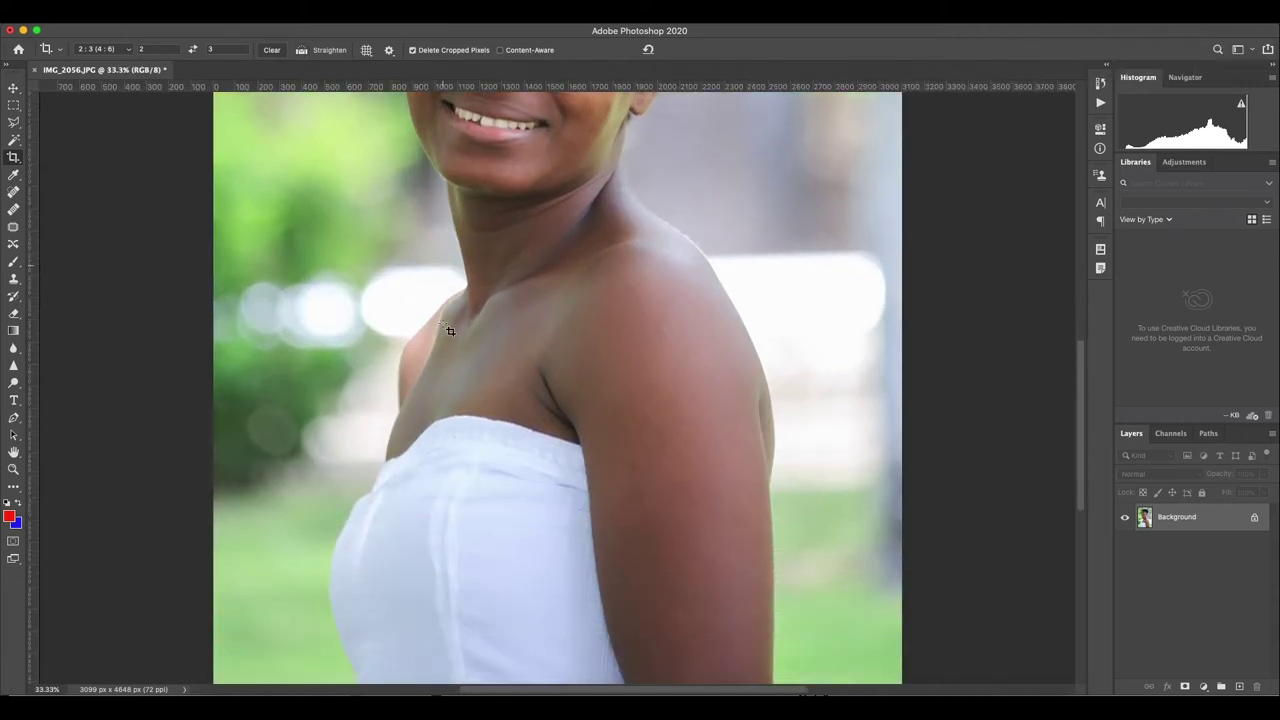
scroll(447, 330, "down", 2)
scroll(449, 333, "down", 2)
scroll(449, 334, "up", 4)
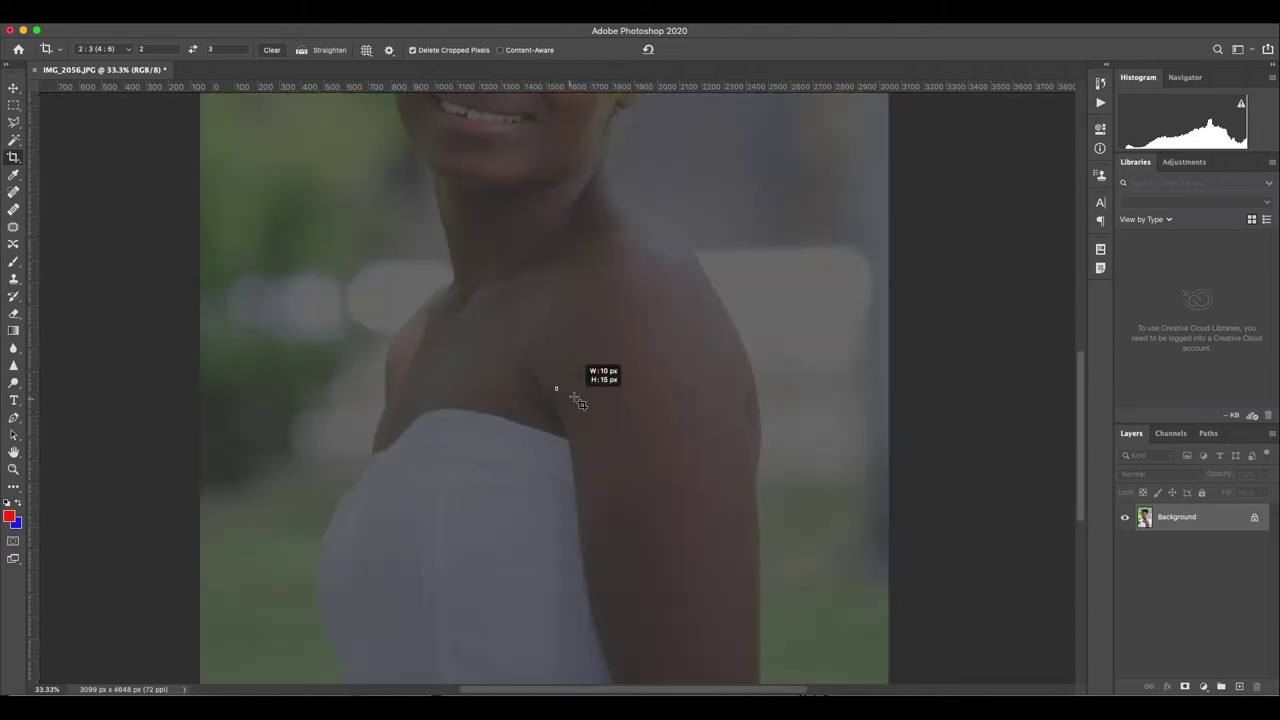
Commit the 3099 × 4648 px crop and scroll back up to the face
left_click(563, 392)
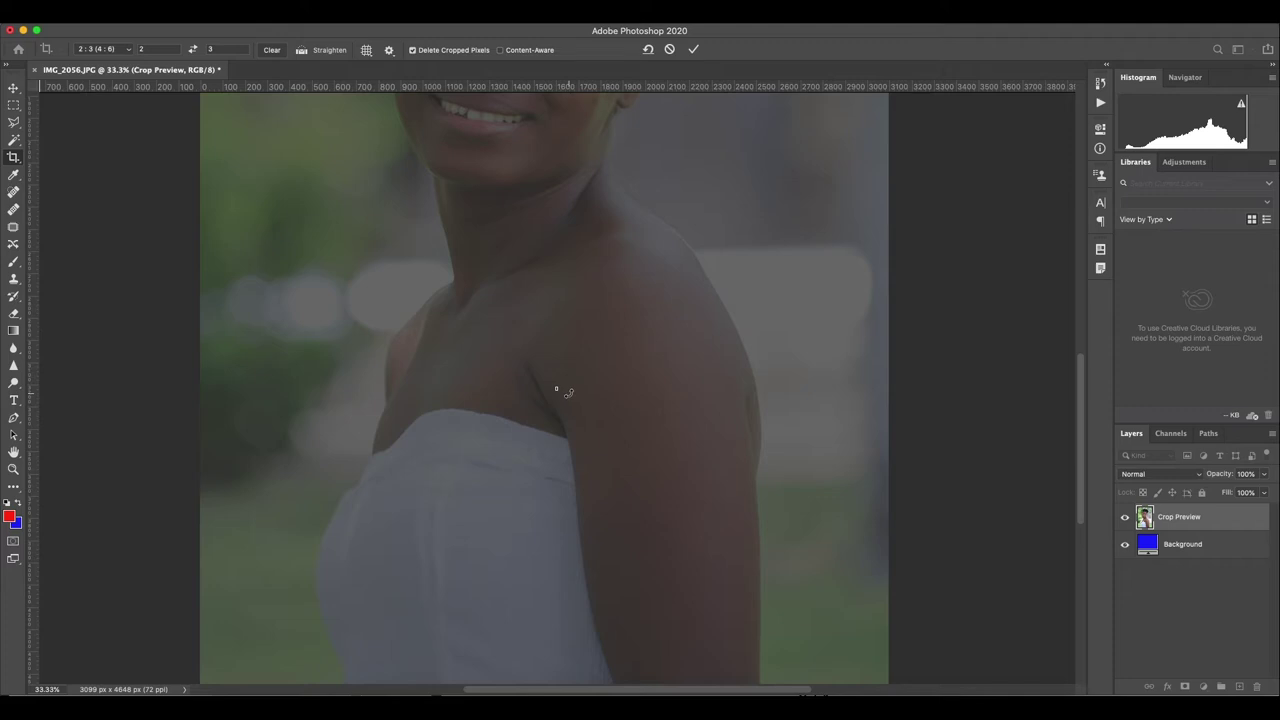
key("Return")
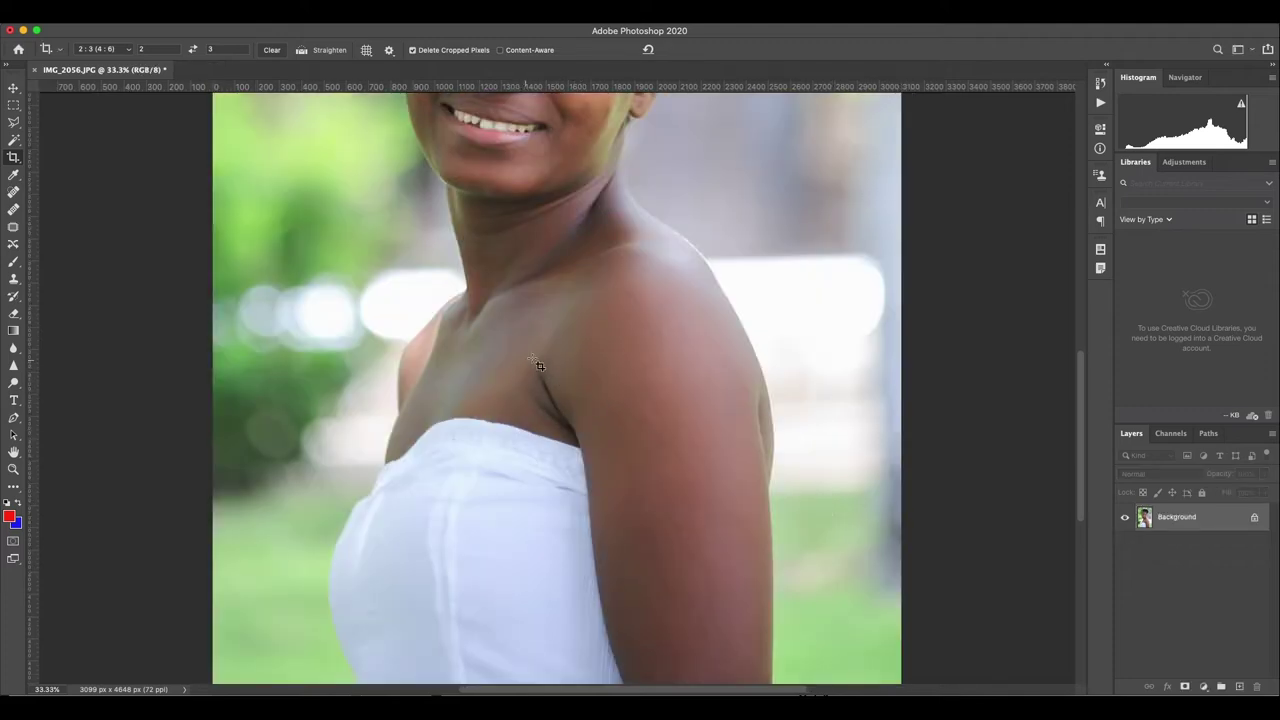
scroll(560, 358, "up", 1)
scroll(560, 358, "up", 5)
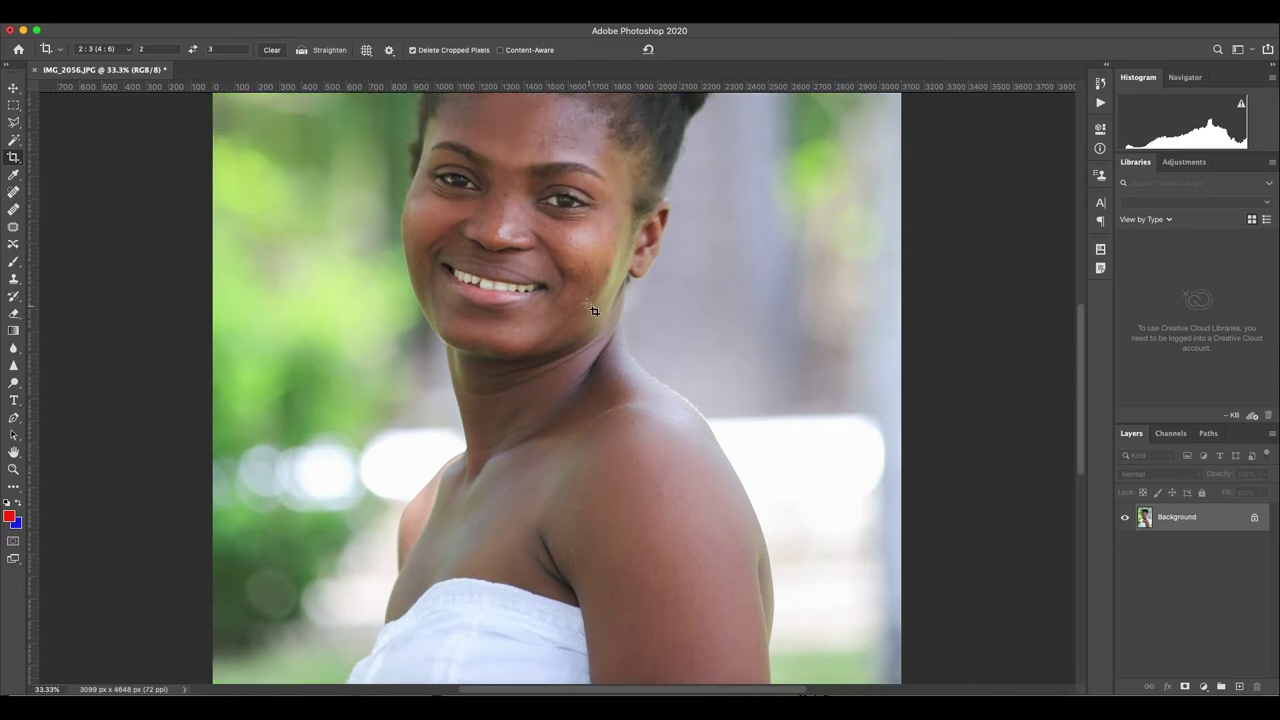
scroll(578, 196, "up", 2)
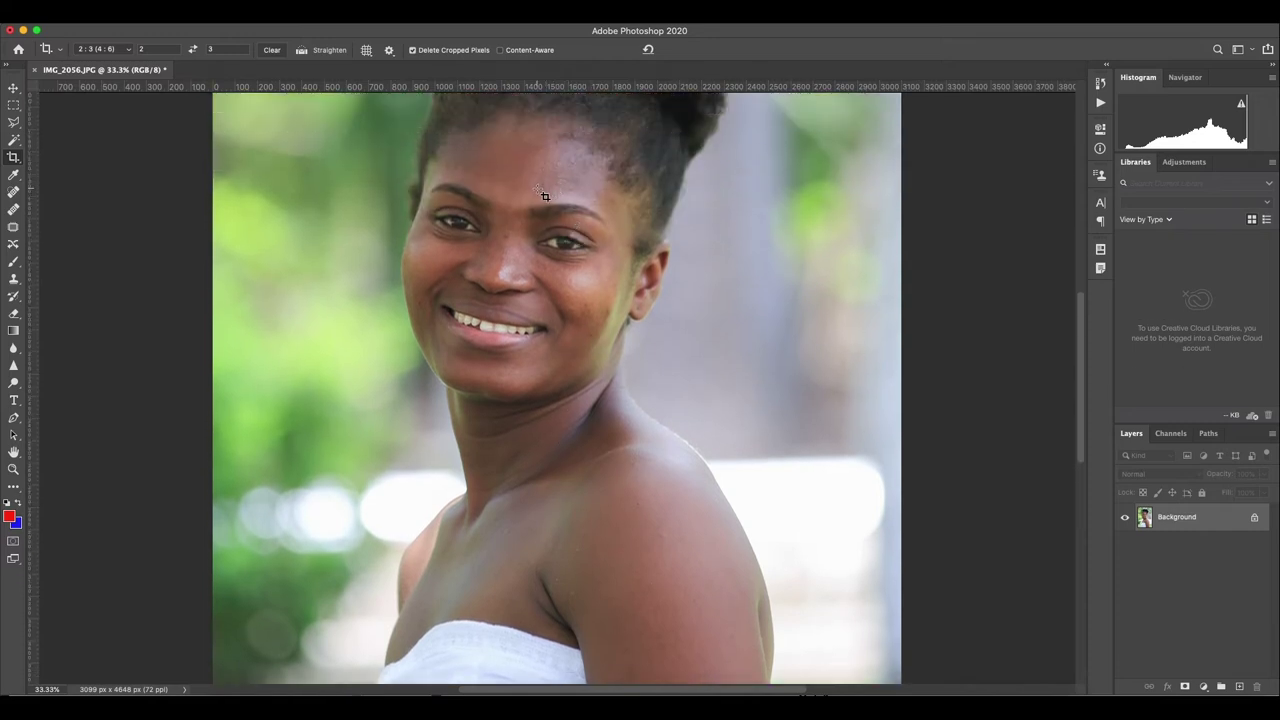
scroll(544, 197, "up", 1)
scroll(544, 198, "up", 2)
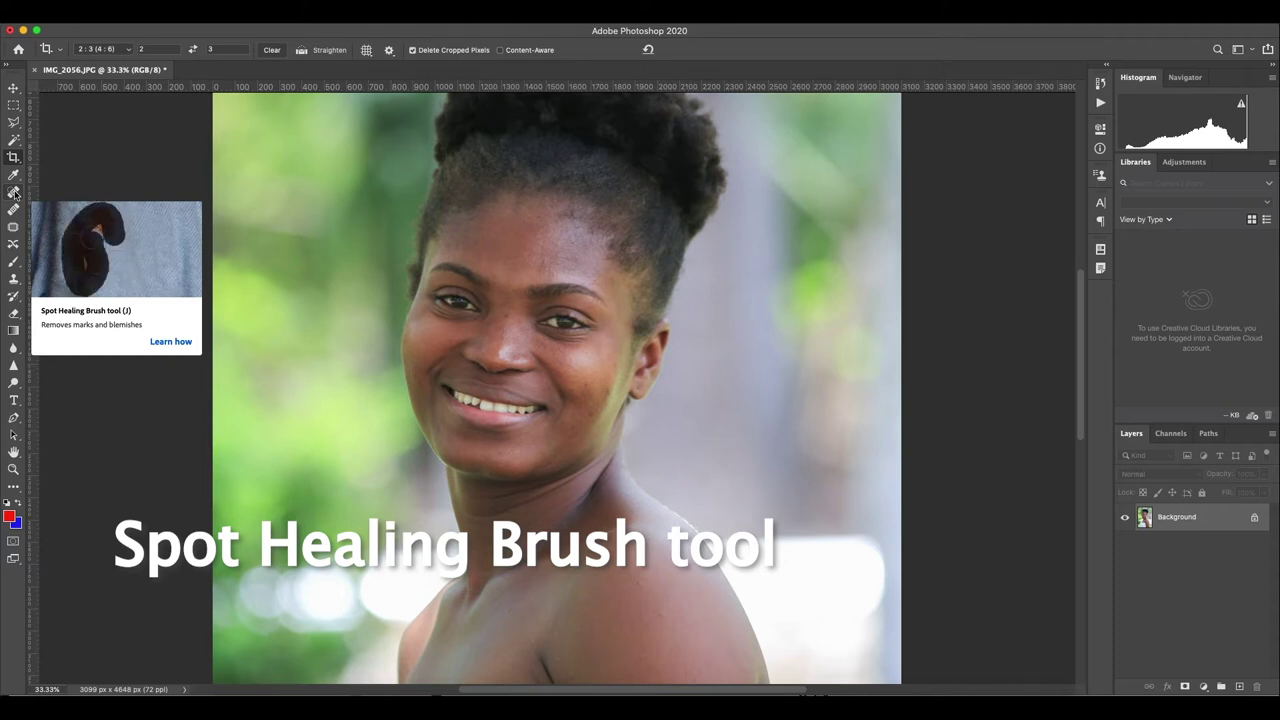
left_click(14, 193)
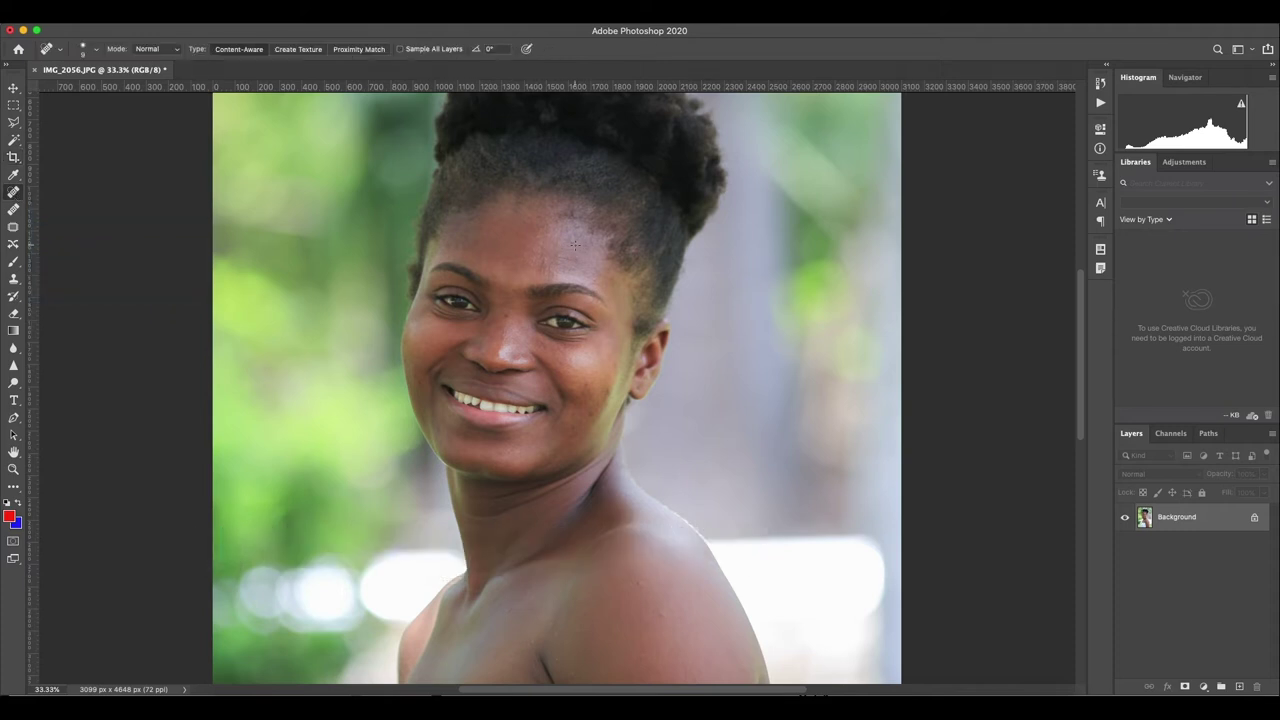
key("bracketright")
key("bracketright")
left_click(572, 242)
left_click(541, 264)
left_click(526, 223)
scroll(598, 475, "down", 3)
left_click(660, 532)
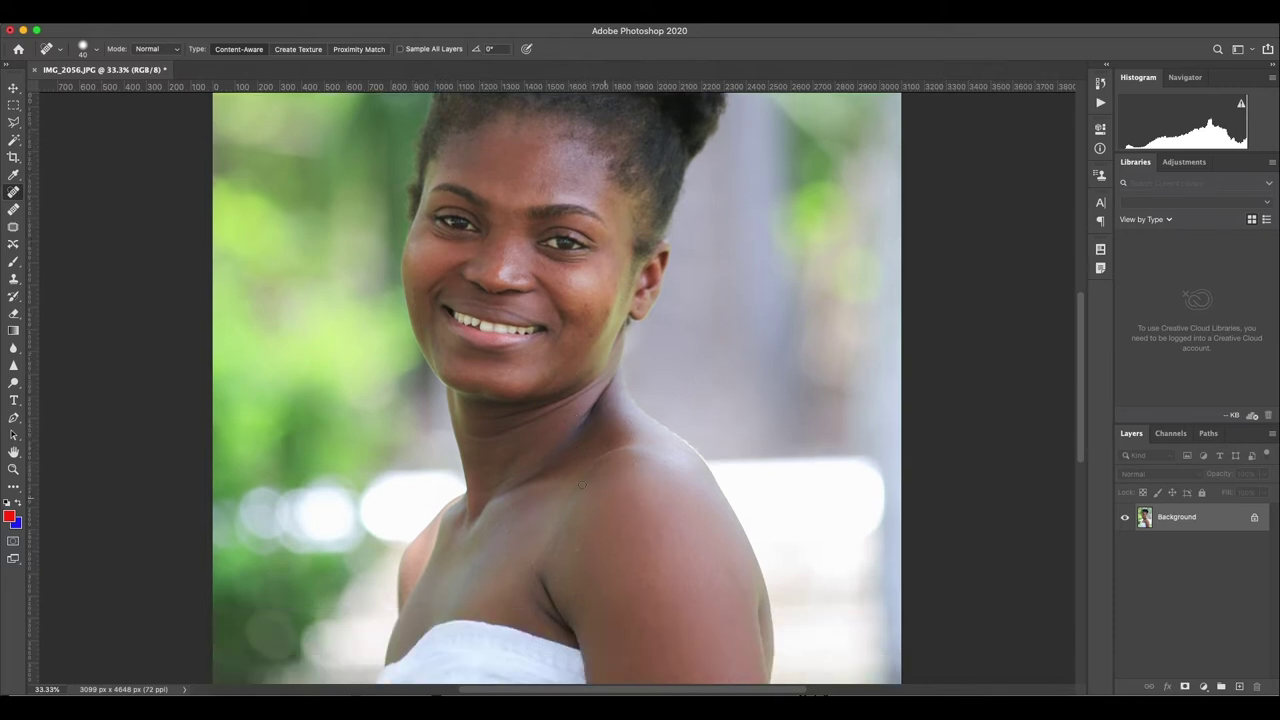
left_click(578, 551)
left_click(573, 596)
left_click(564, 537)
left_click(522, 557)
left_click(547, 193)
scroll(490, 371, "down", 5)
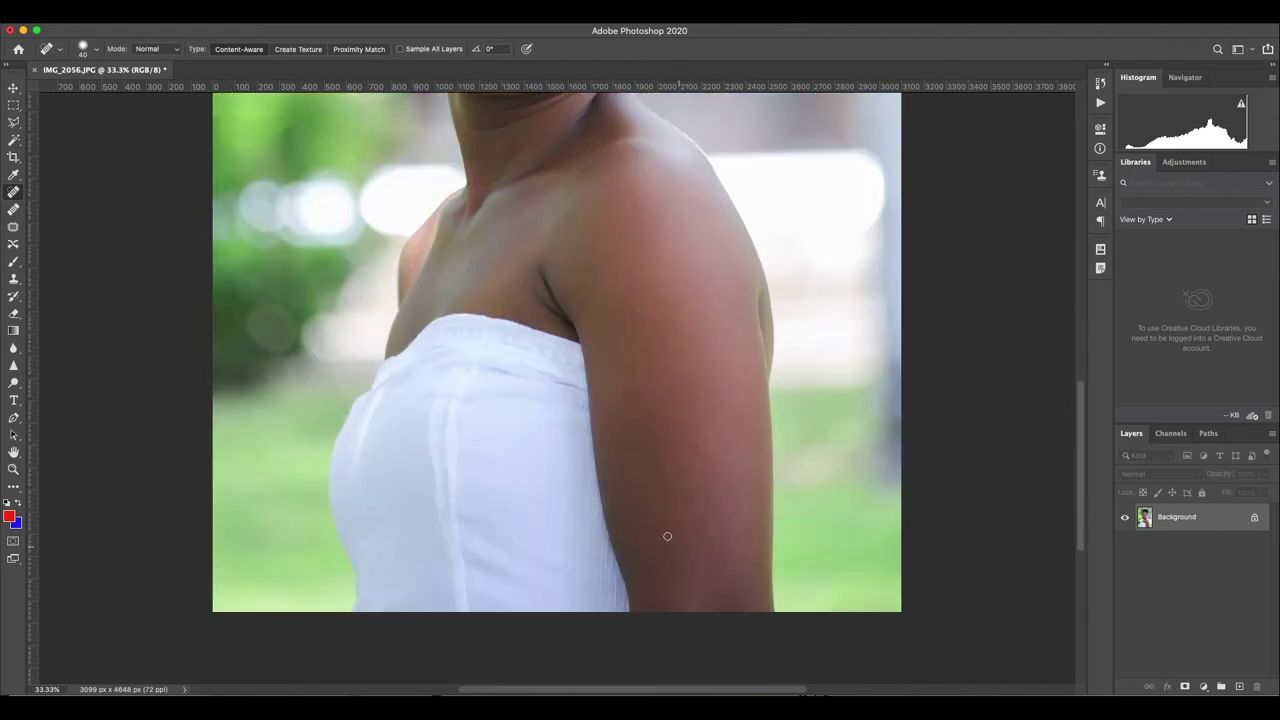
scroll(662, 497, "up", 5)
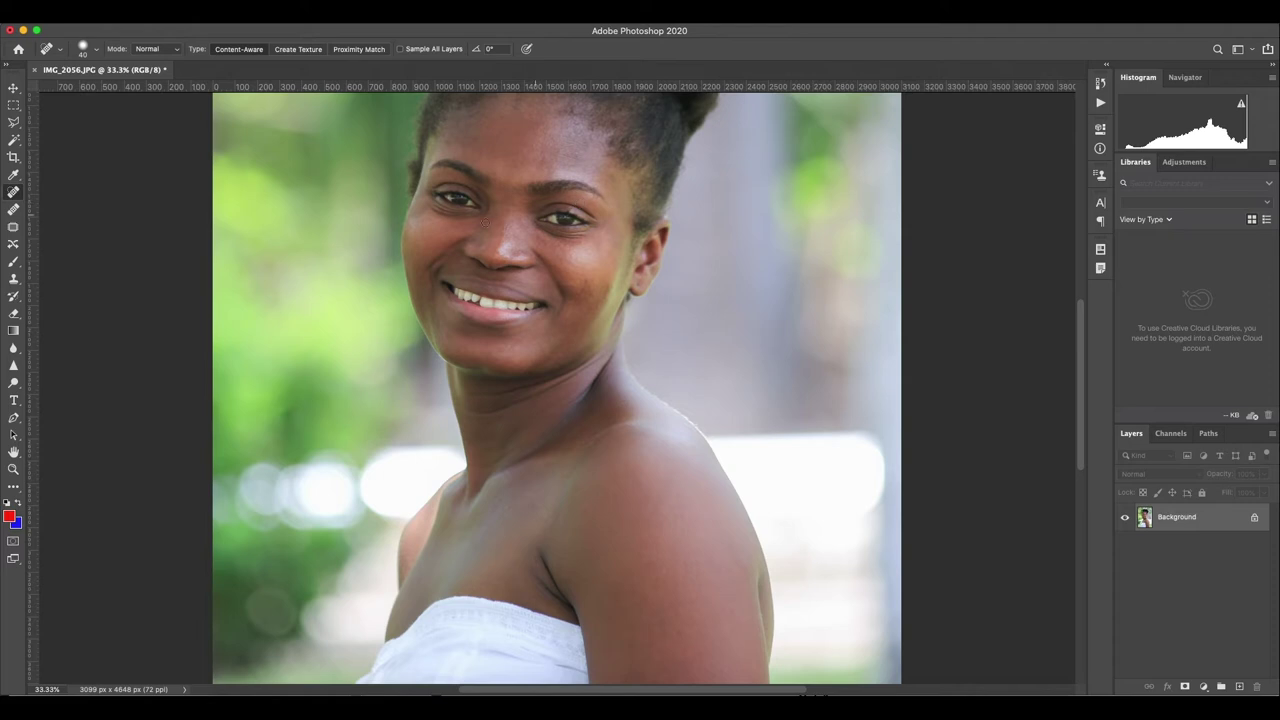
scroll(507, 223, "up", 2)
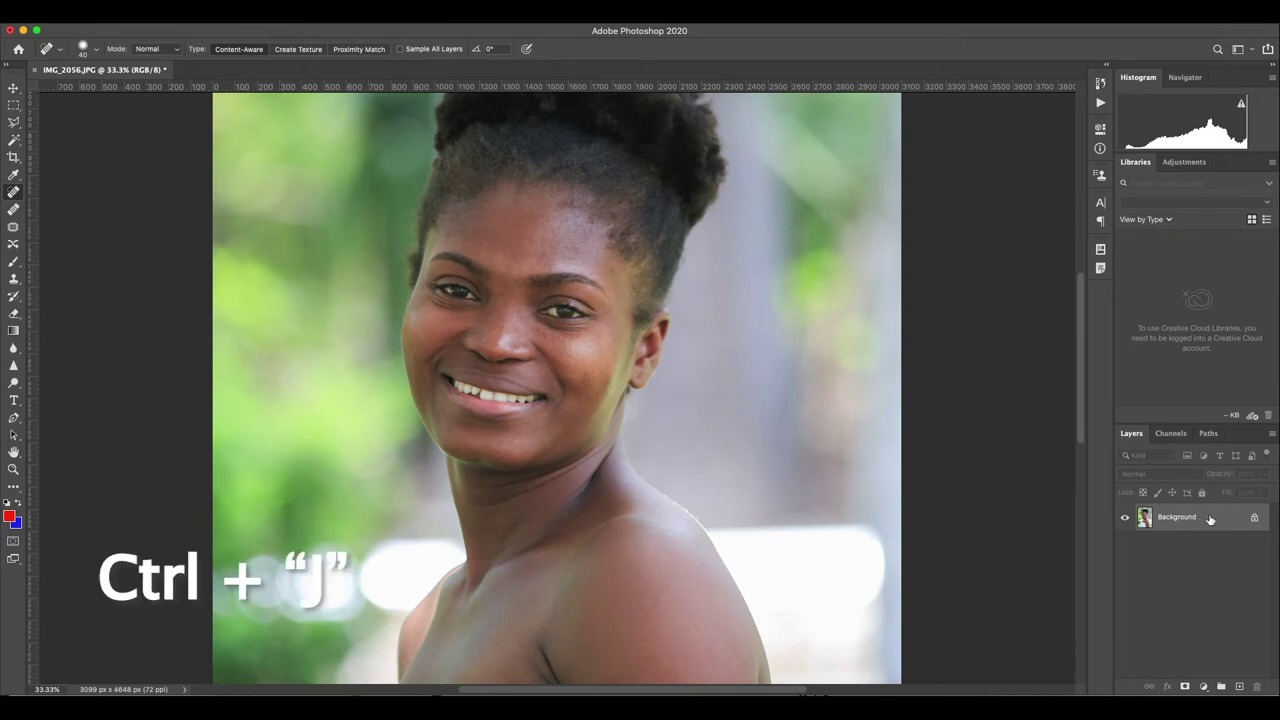
Duplicate the photo, invert the copy, and set its blend mode to Vivid Light
key("ctrl+j")
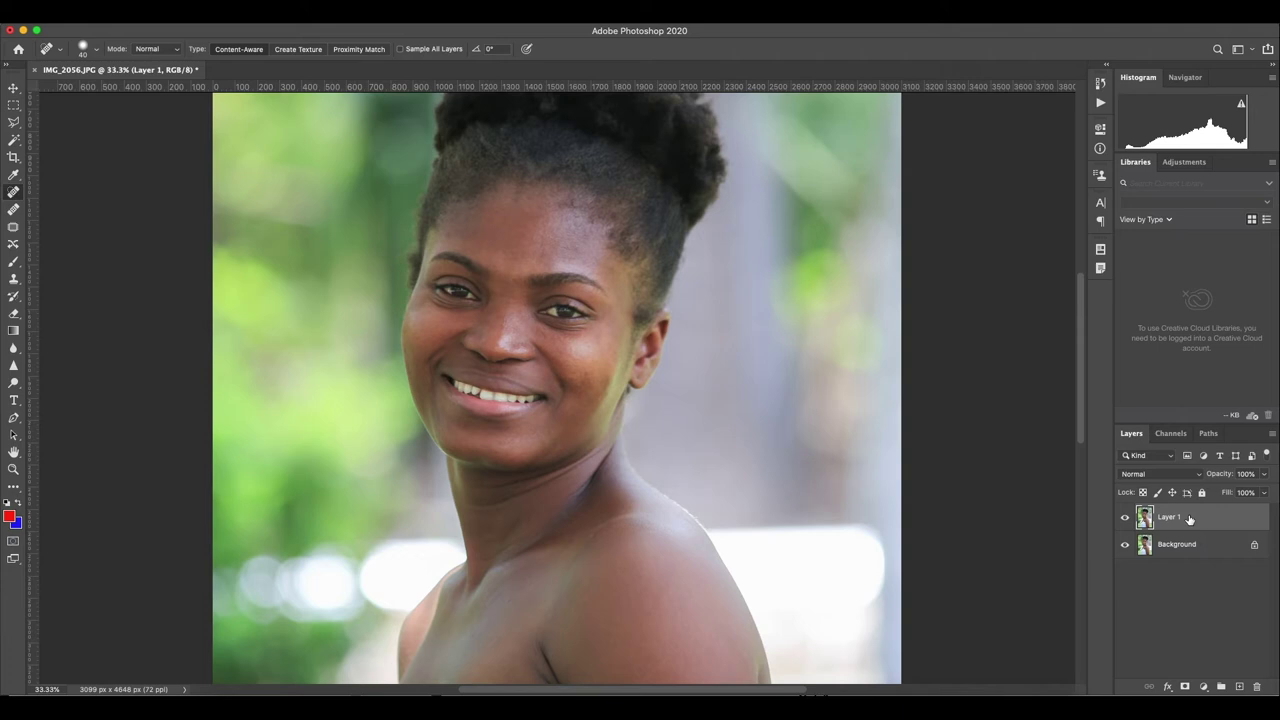
key("ctrl+i")
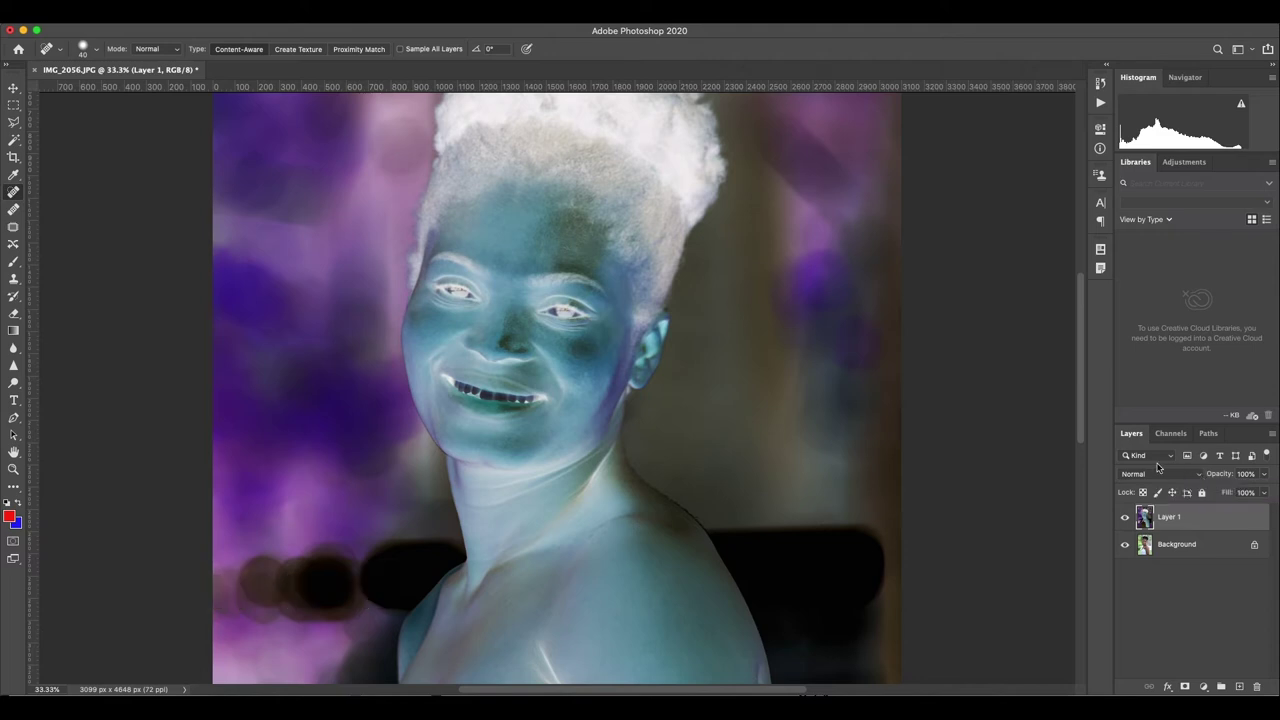
left_click(1200, 477)
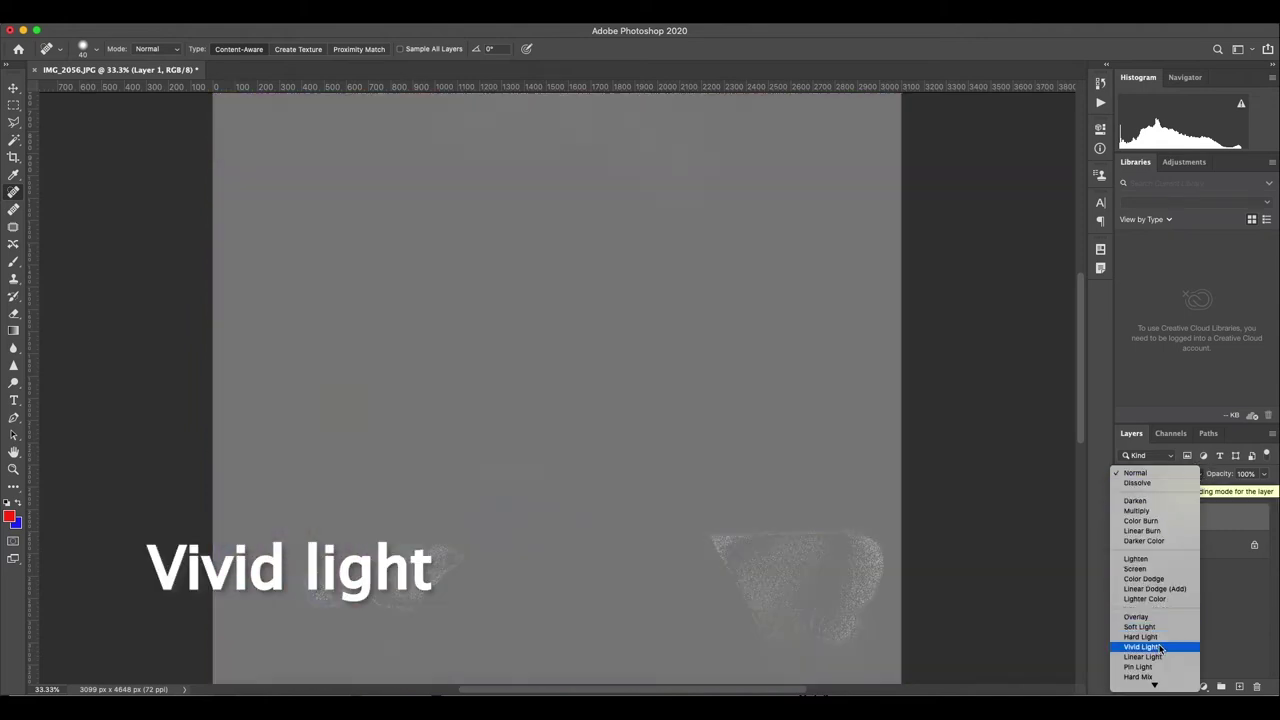
left_click(1160, 647)
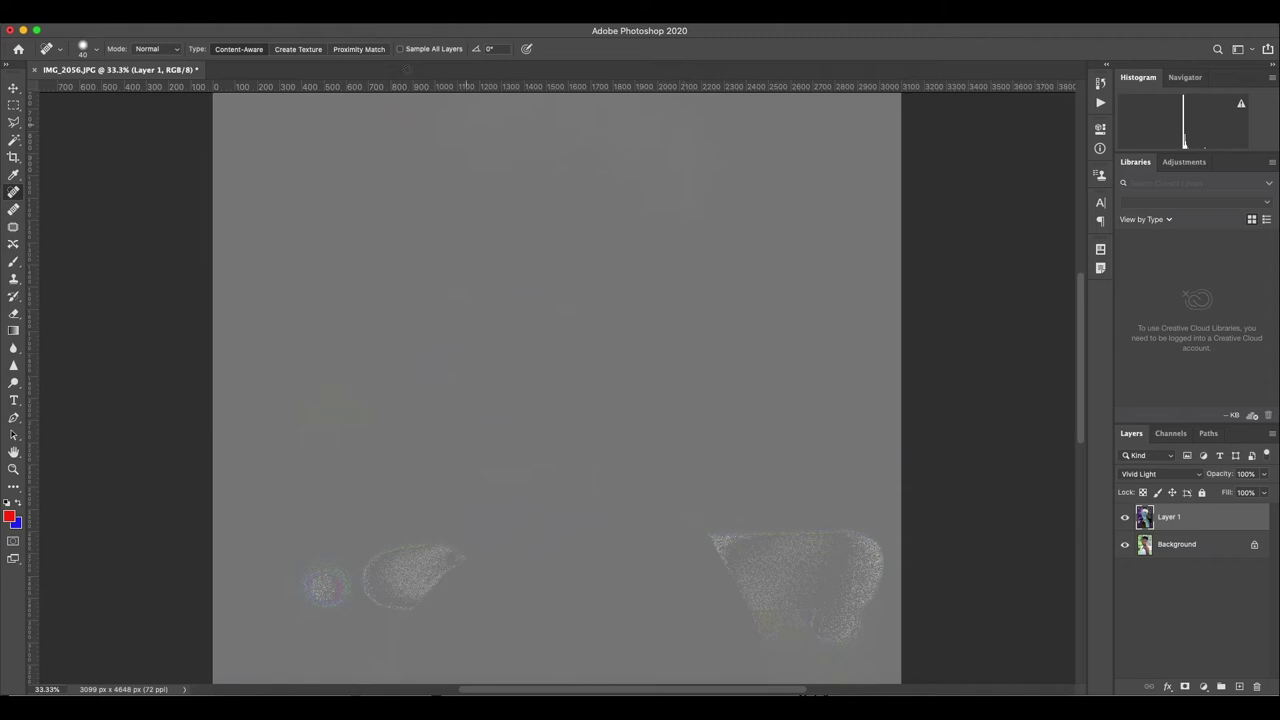
left_click(310, 22)
mouse_move(321, 288)
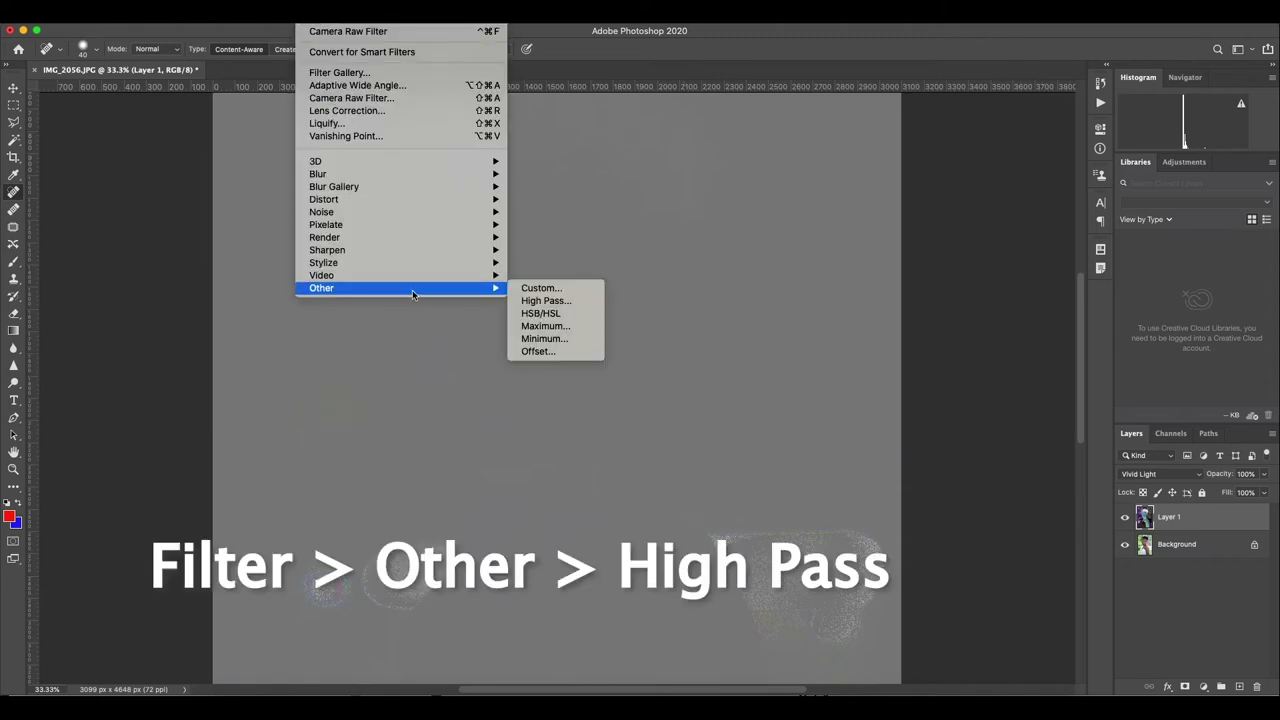
Apply a 10-pixel High Pass, then a 2.5-pixel Gaussian Blur, to Layer 1
left_click(541, 302)
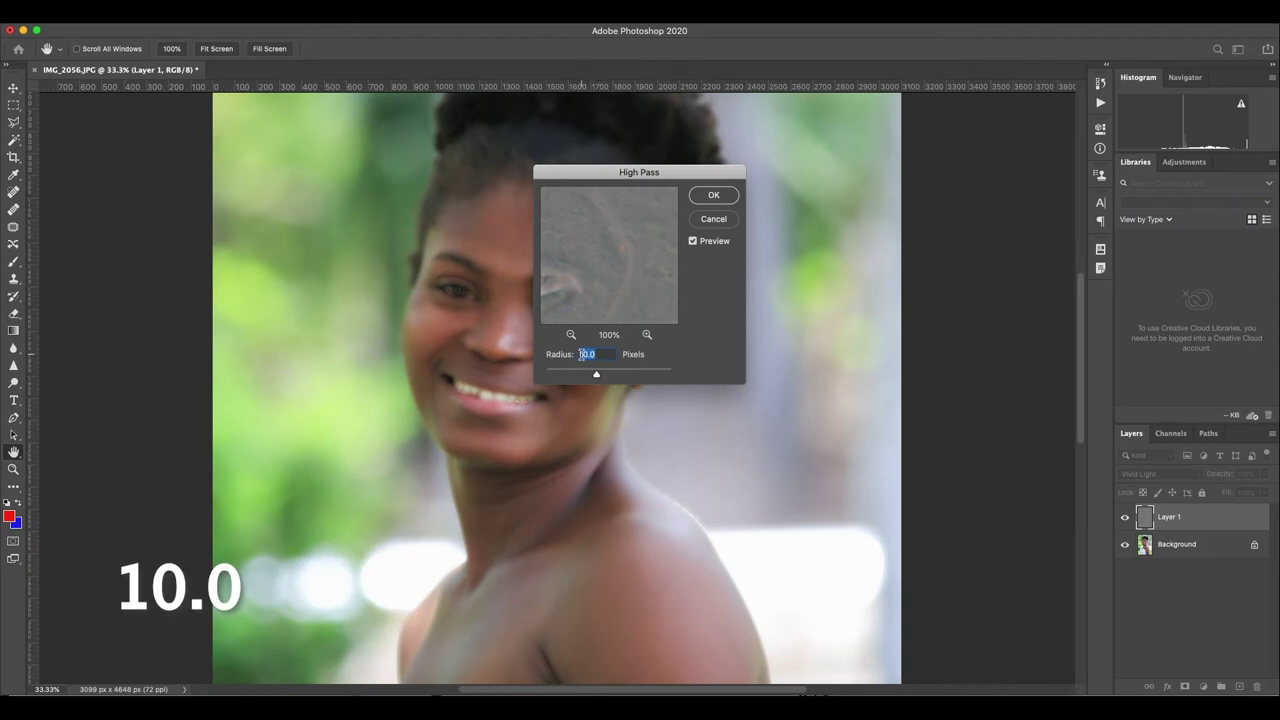
left_click(714, 195)
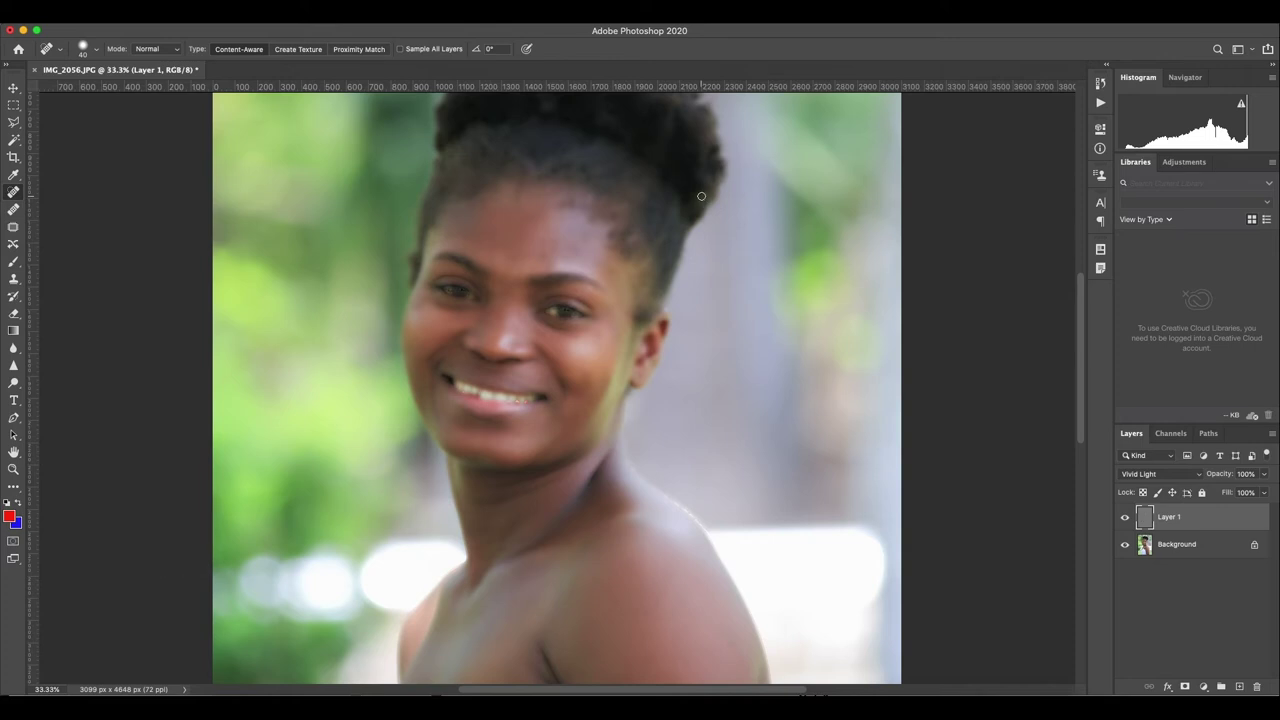
left_click(318, 11)
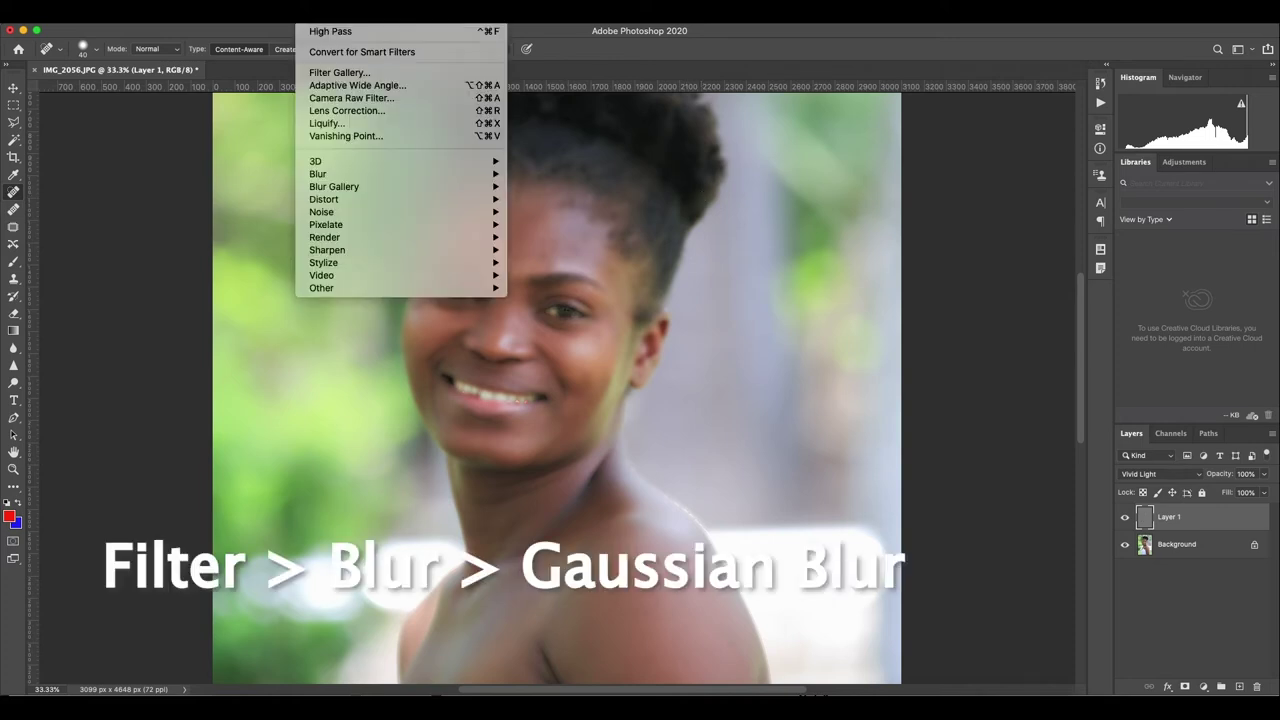
mouse_move(318, 174)
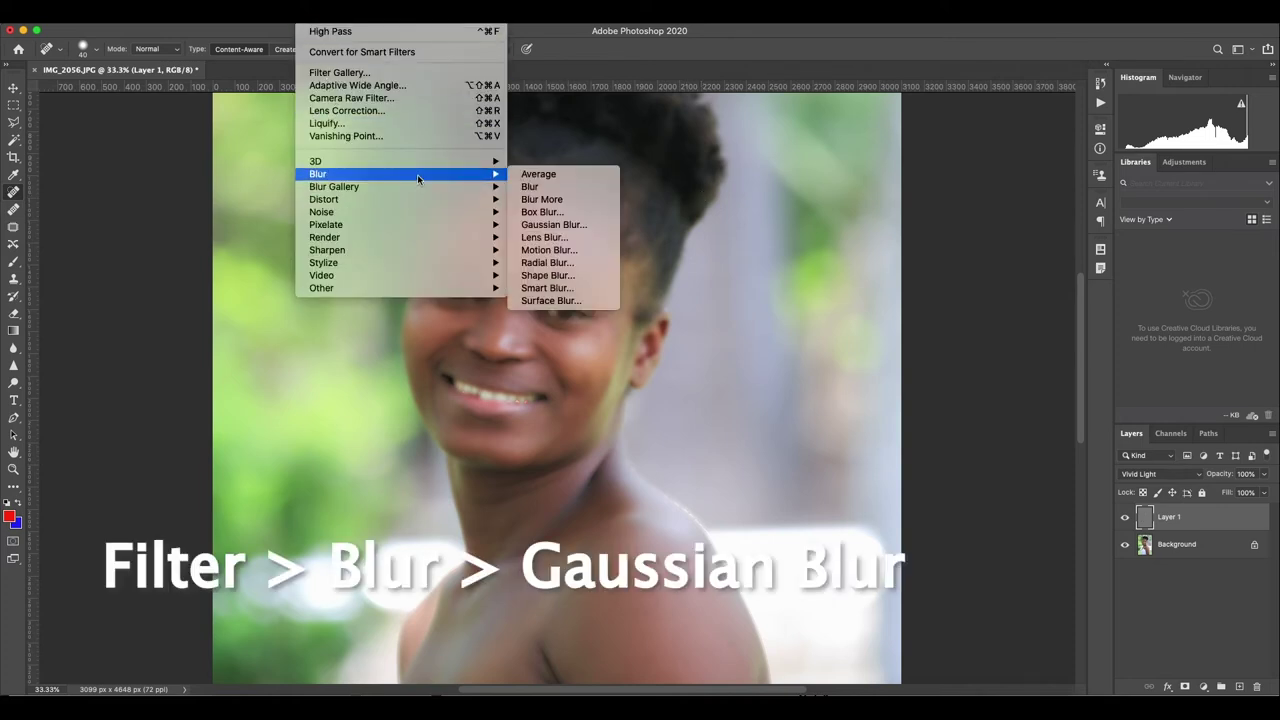
left_click(550, 225)
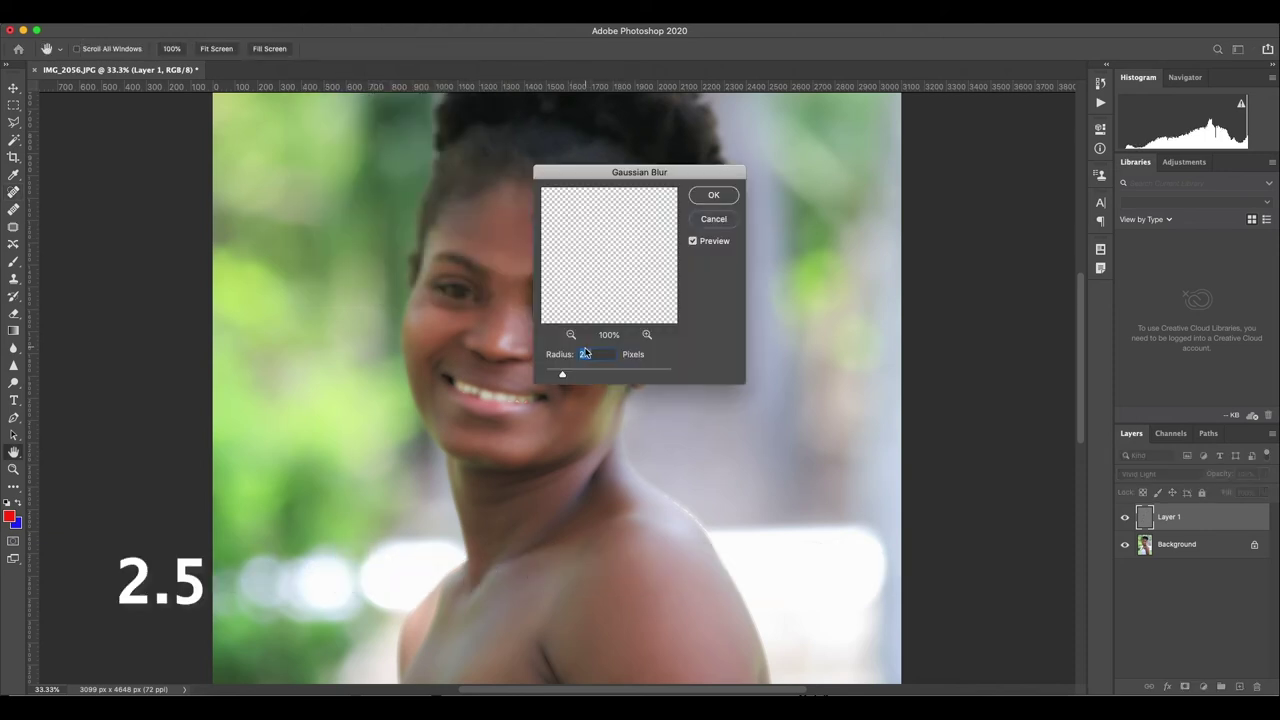
left_click(713, 195)
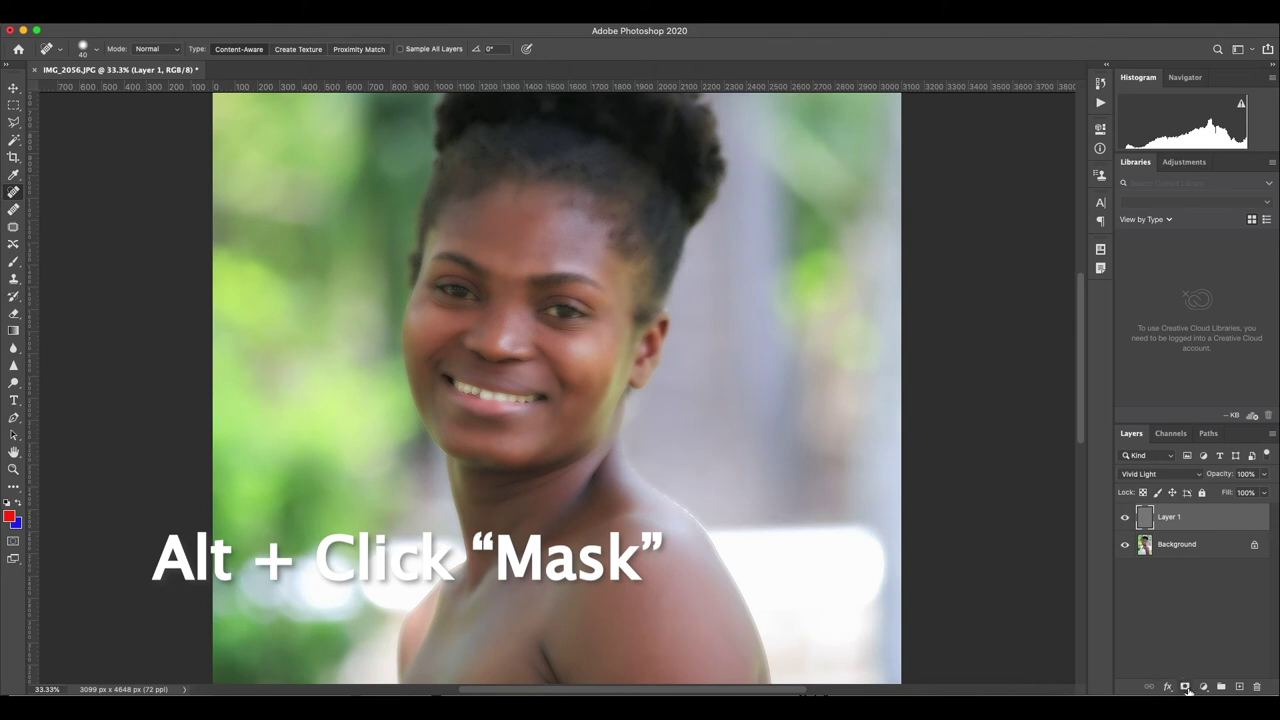
Add a black layer mask to Layer 1 and make white the foreground colour
left_click(1186, 688, "alt")
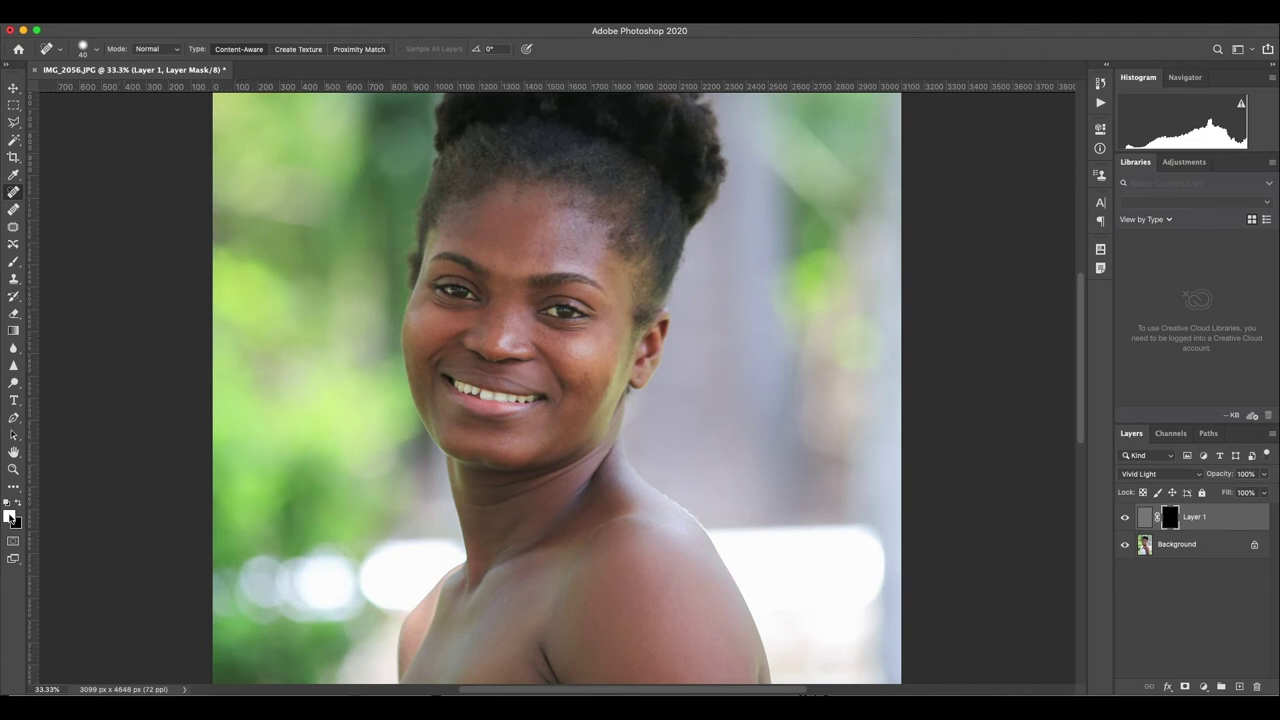
left_click(9, 516)
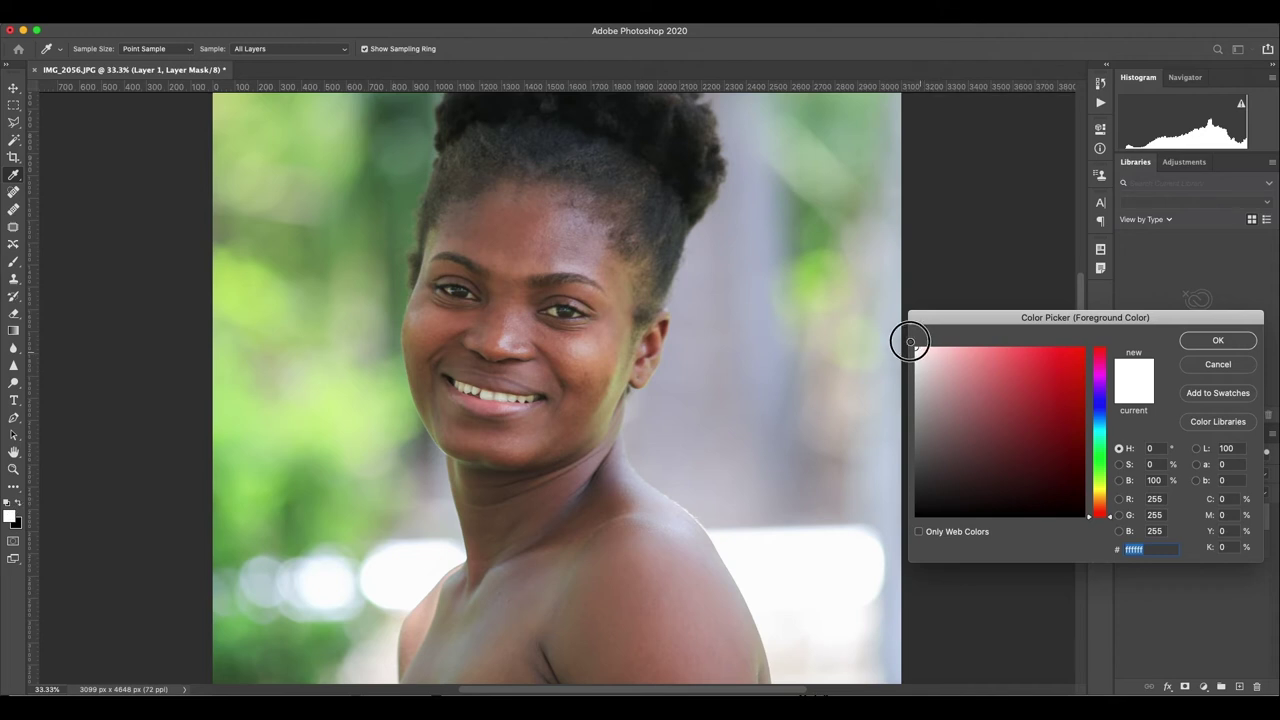
left_click(1217, 341)
key("j")
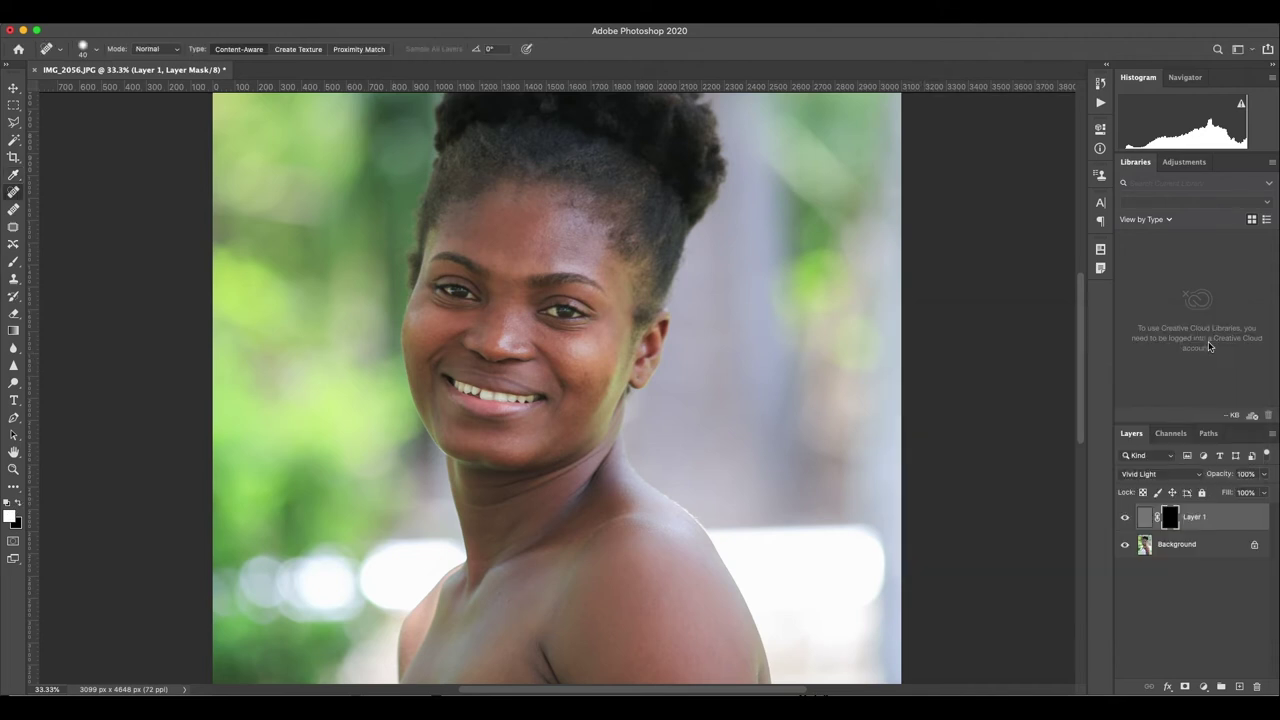
Paint white on the mask across the forehead with a 200-pixel brush
left_click(12, 263)
key("bracketright")
key("bracketright")
key("bracketright")
key("bracketright")
key("bracketright")
key("bracketright")
left_click_drag(575, 251, 469, 229)
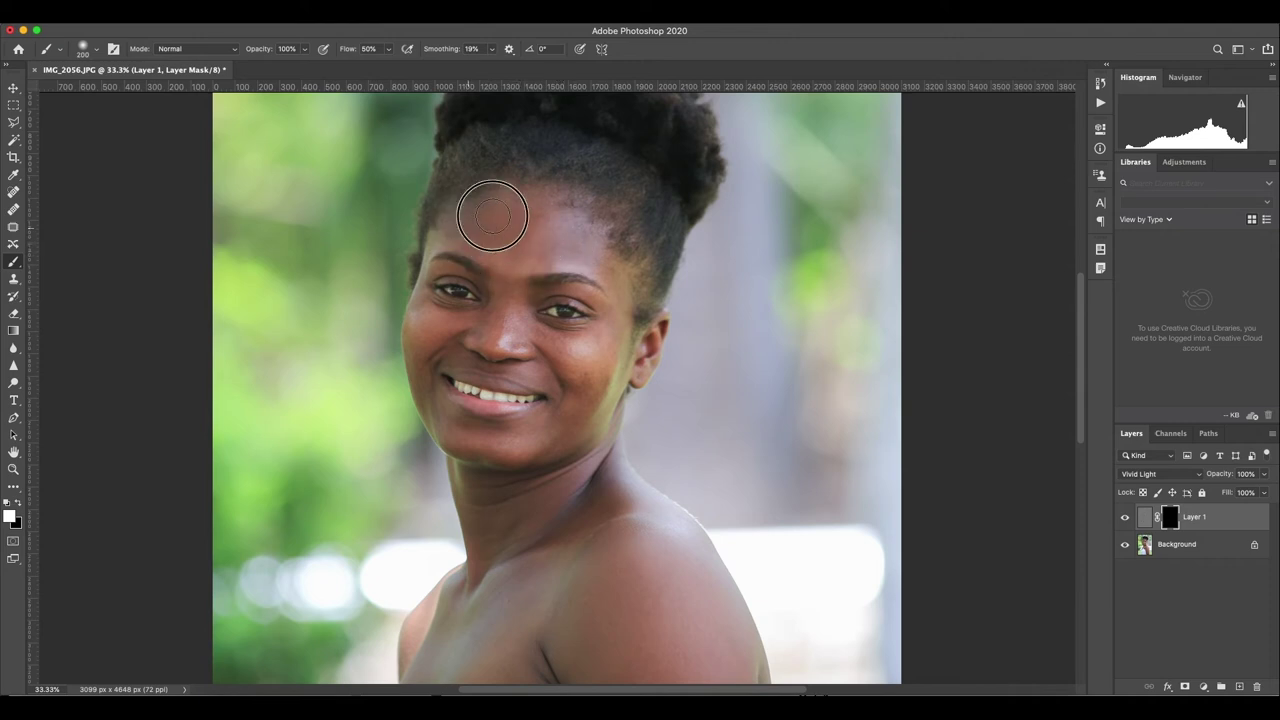
left_click_drag(469, 229, 571, 237)
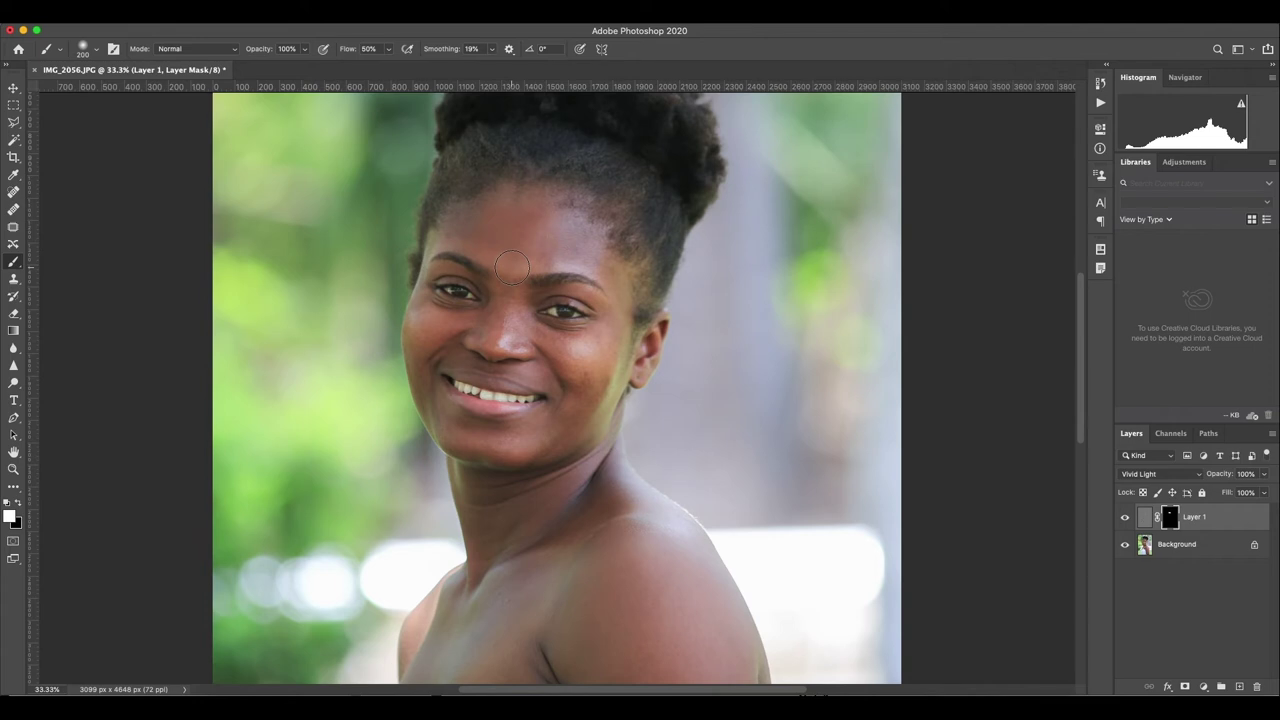
key("bracketleft")
key("bracketleft")
key("bracketleft")
key("bracketleft")
key("bracketleft")
key("bracketleft")
key("bracketleft")
key("bracketleft")
Paint smoothing around the left eye, resizing the brush between 100 and 200
left_click_drag(427, 292, 488, 314)
key("bracketright")
left_click_drag(463, 286, 465, 279)
key("bracketleft")
key("bracketleft")
key("bracketleft")
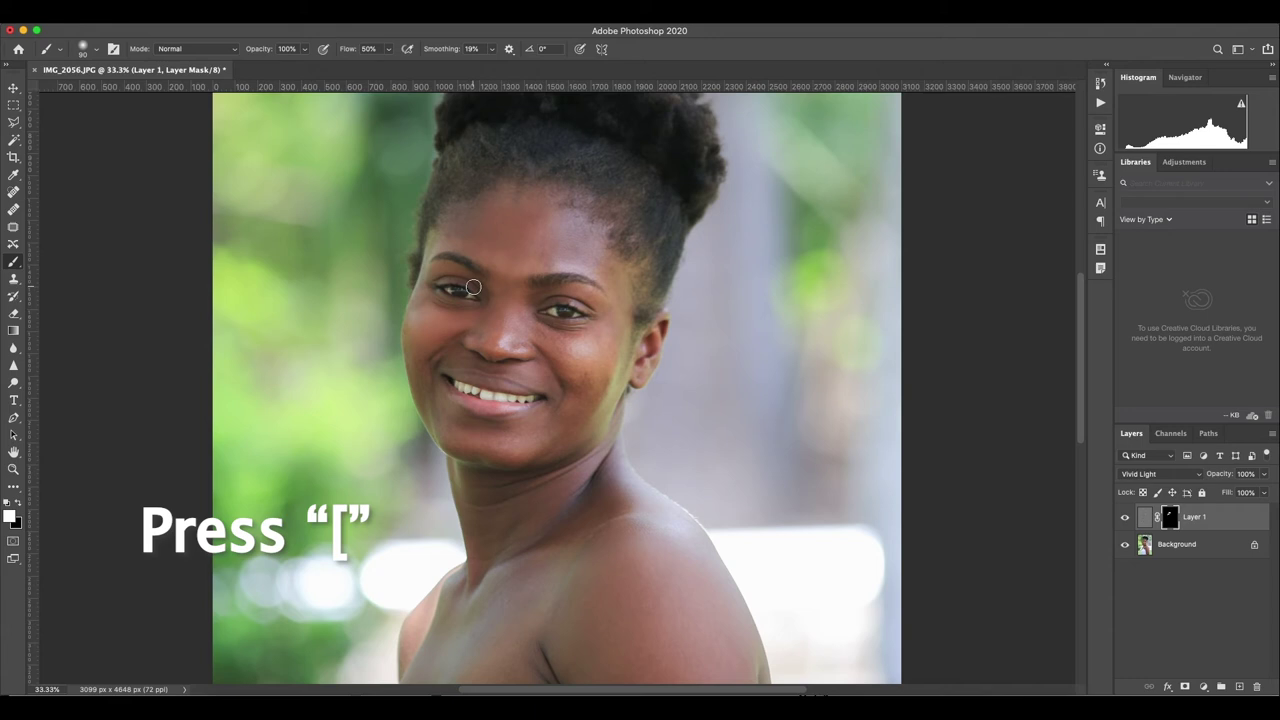
key("bracketright")
key("bracketright")
key("bracketright")
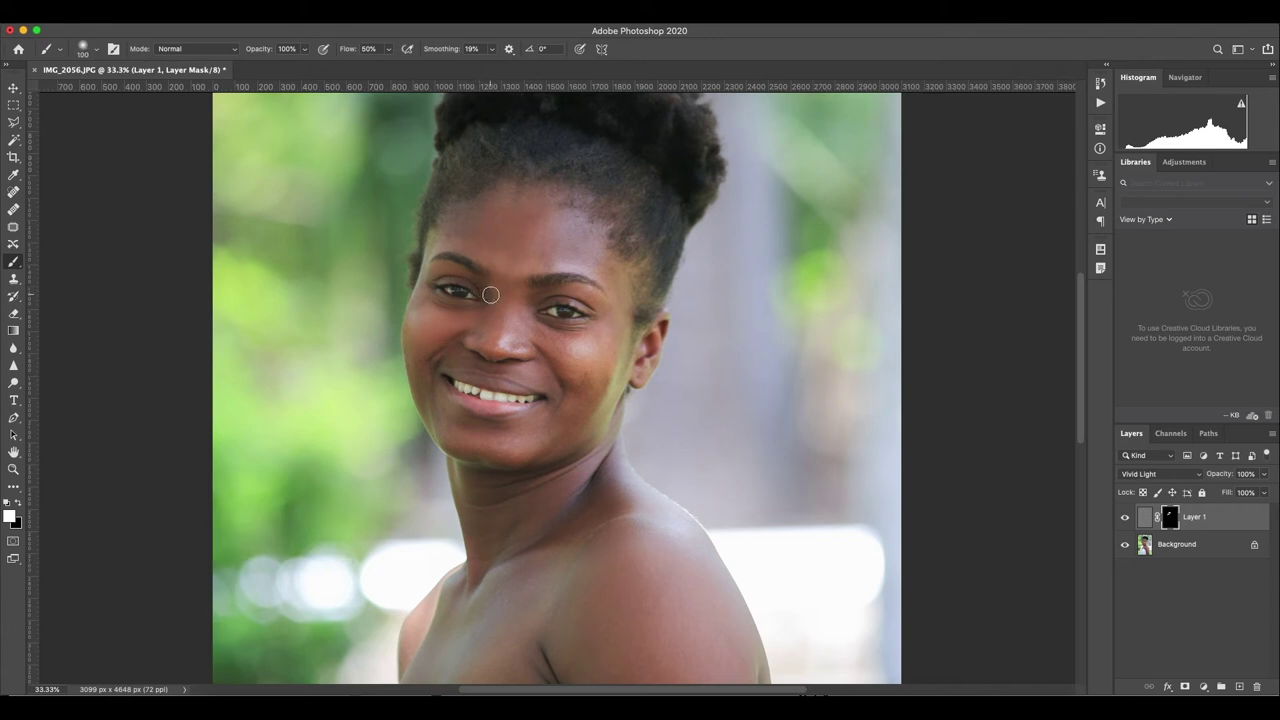
key("bracketright")
key("bracketright")
key("bracketright")
key("bracketright")
key("bracketright")
key("bracketright")
key("bracketright")
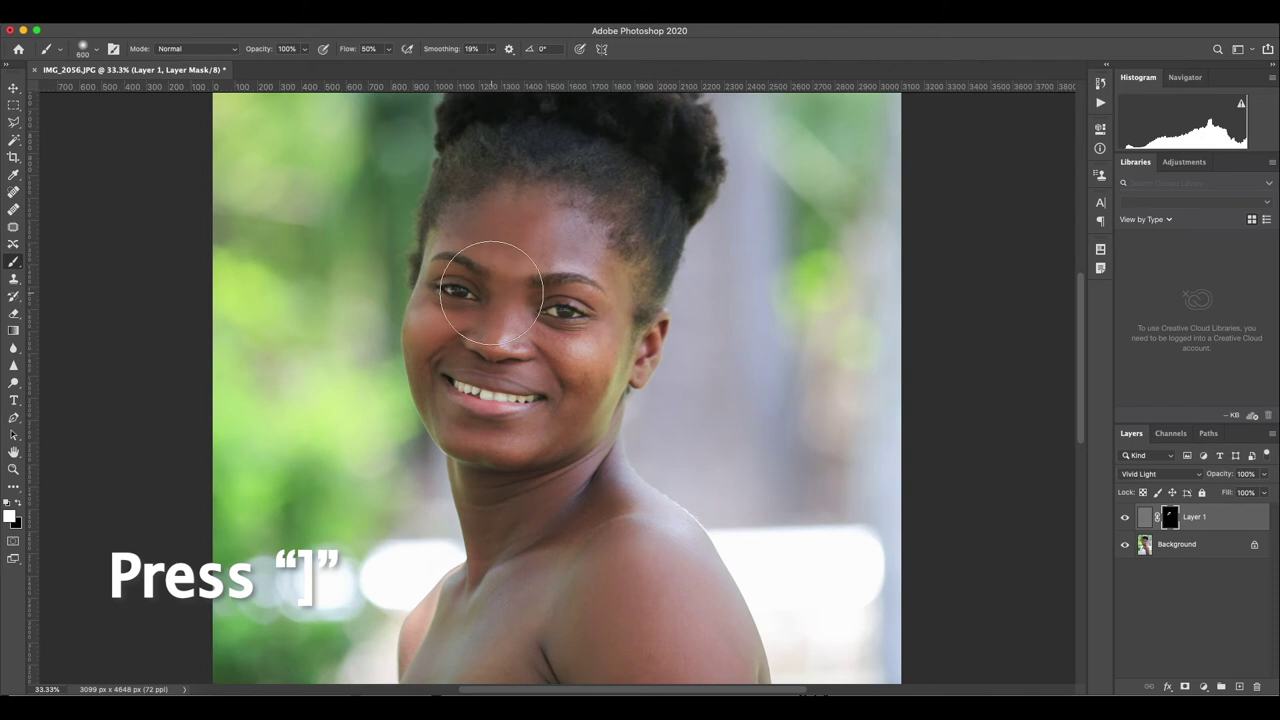
key("bracketleft")
key("bracketleft")
key("bracketleft")
key("bracketleft")
key("bracketleft")
key("bracketleft")
key("bracketleft")
key("bracketleft")
key("bracketleft")
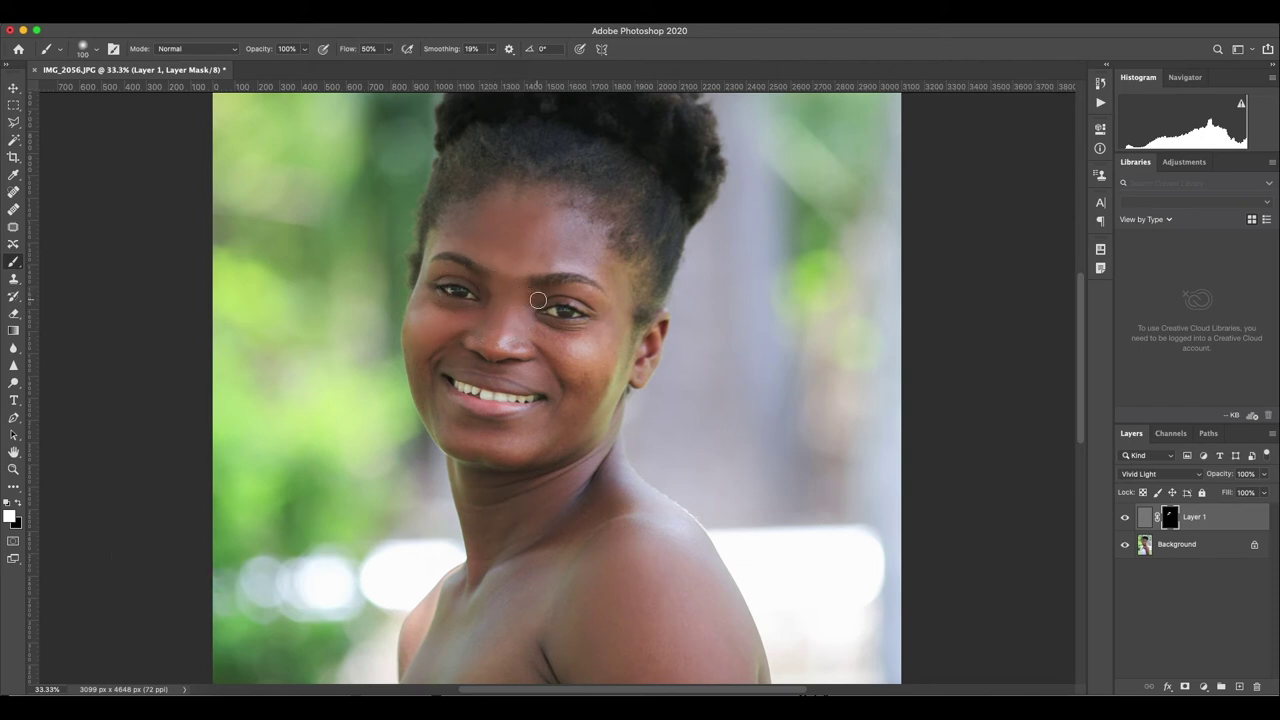
key("bracketright")
key("bracketright")
key("bracketright")
key("bracketright")
key("bracketleft")
Paint the mask over the cheek, jaw and shoulder, enlarging the brush as needed
left_click_drag(580, 420, 519, 446)
key("bracketleft")
key("bracketleft")
key("bracketleft")
key("bracketleft")
key("bracketleft")
scroll(567, 470, "down", 2)
key("bracketright")
key("bracketright")
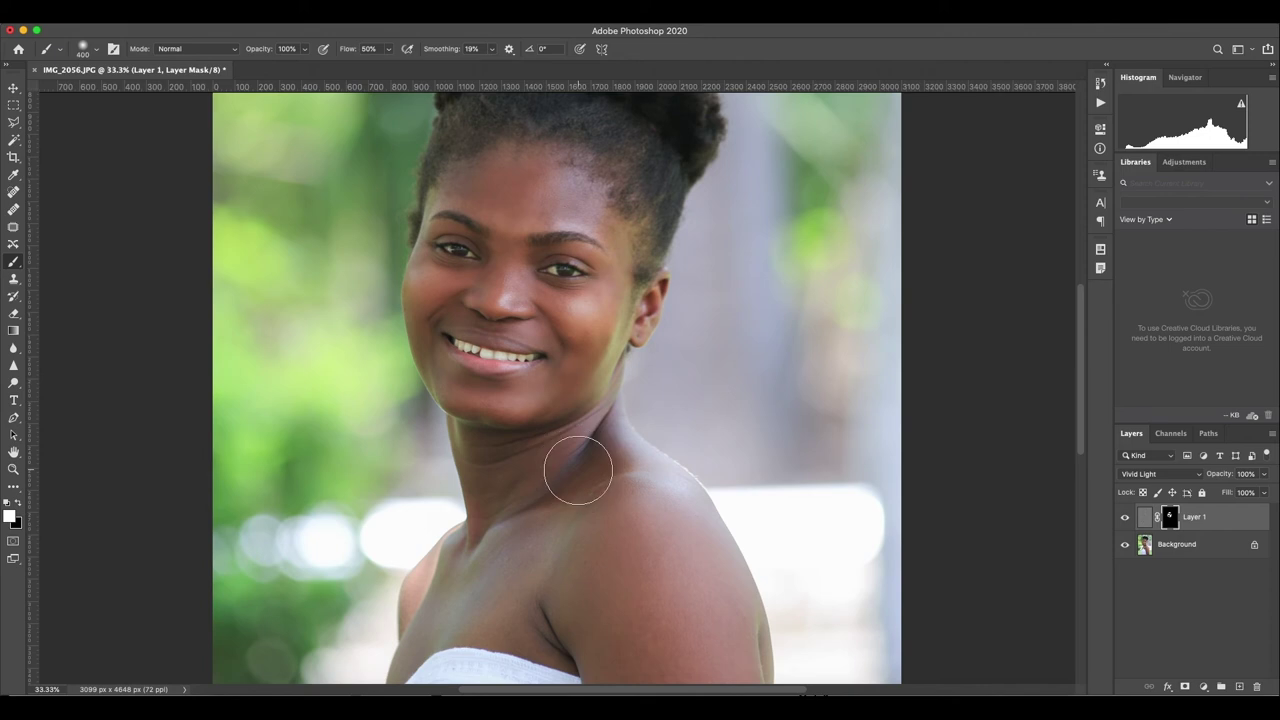
key("bracketright")
key("bracketright")
key("bracketright")
scroll(665, 545, "down", 2)
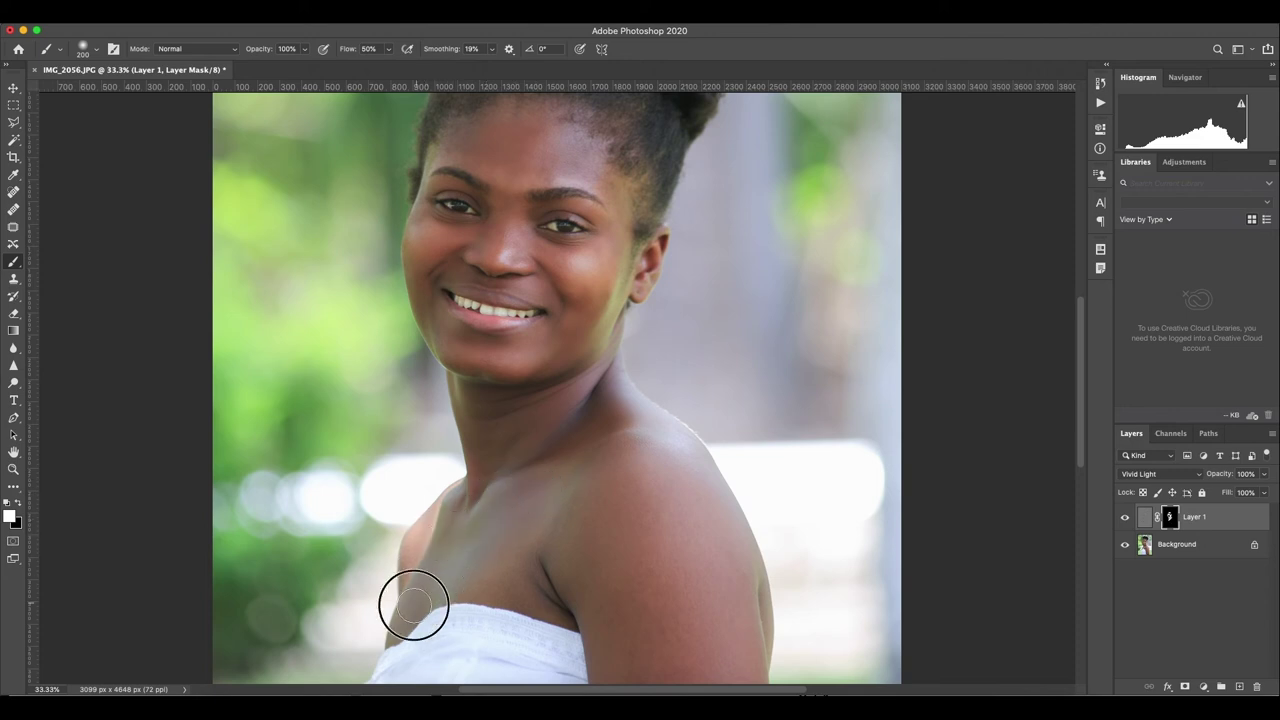
scroll(644, 408, "down", 4)
key("bracketright")
key("bracketright")
key("bracketright")
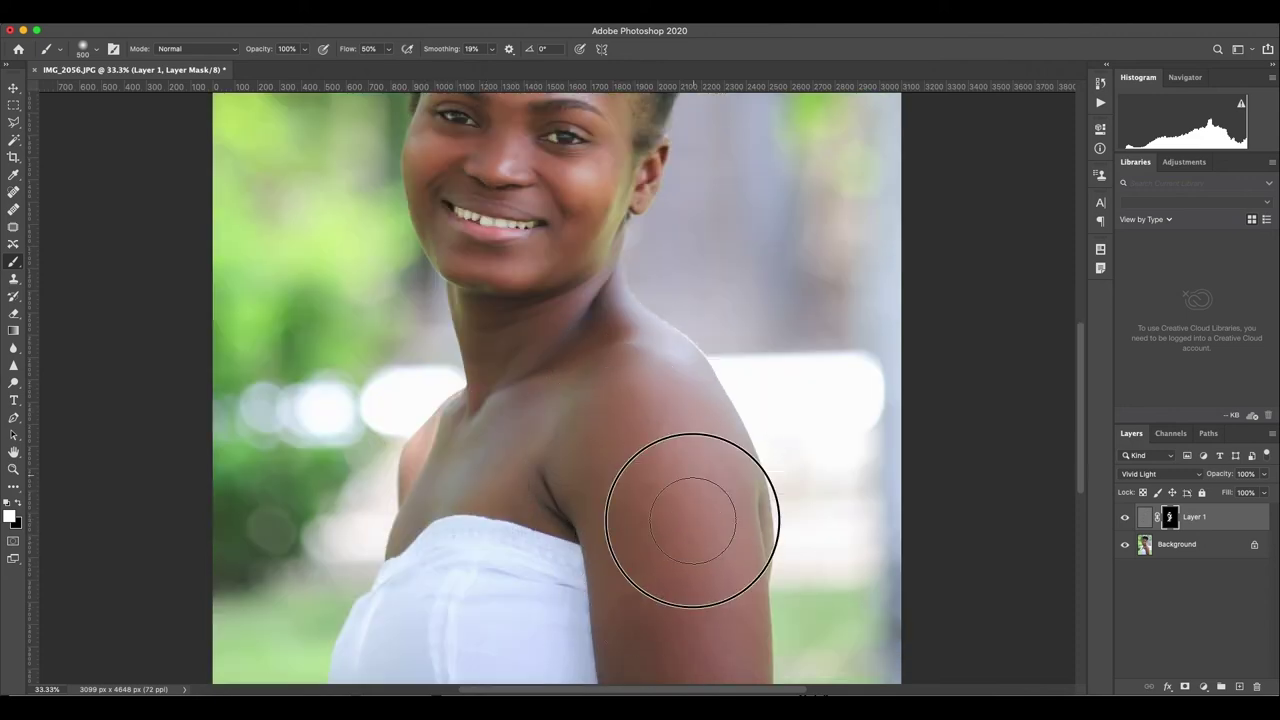
scroll(691, 514, "down", 6)
scroll(680, 400, "down", 5)
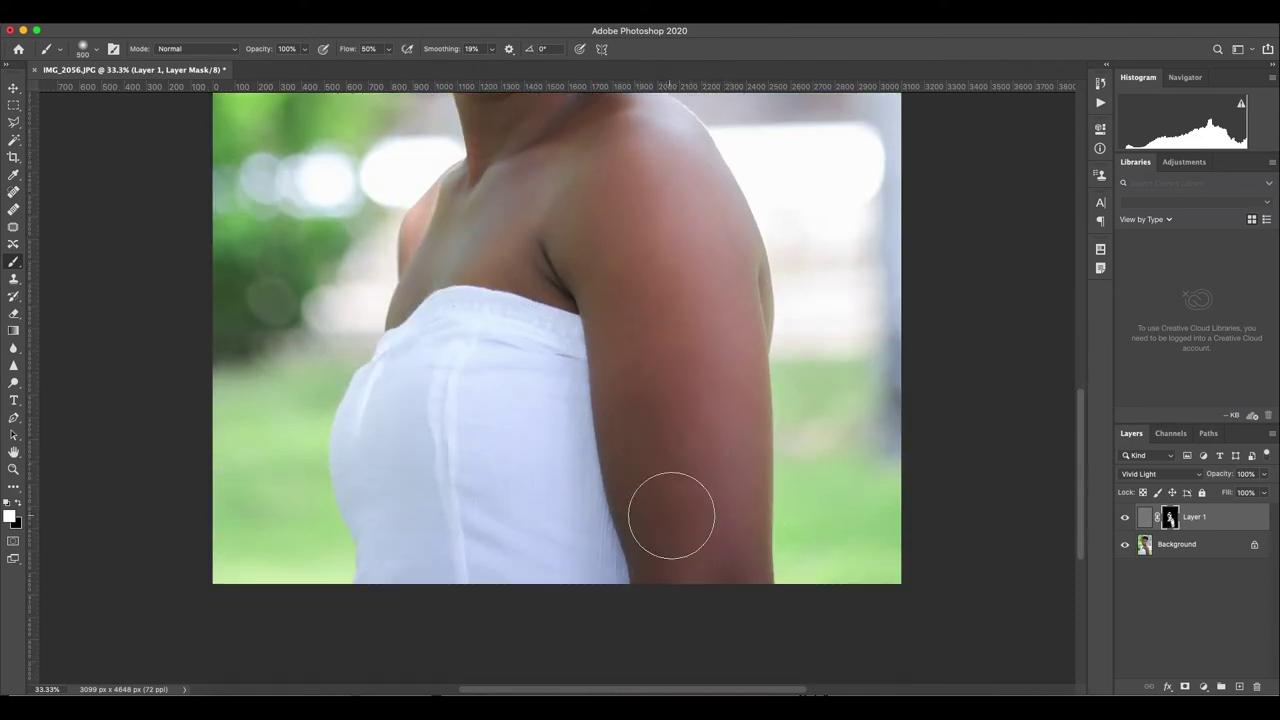
key("bracketleft")
key("bracketleft")
key("bracketleft")
scroll(657, 320, "up", 1)
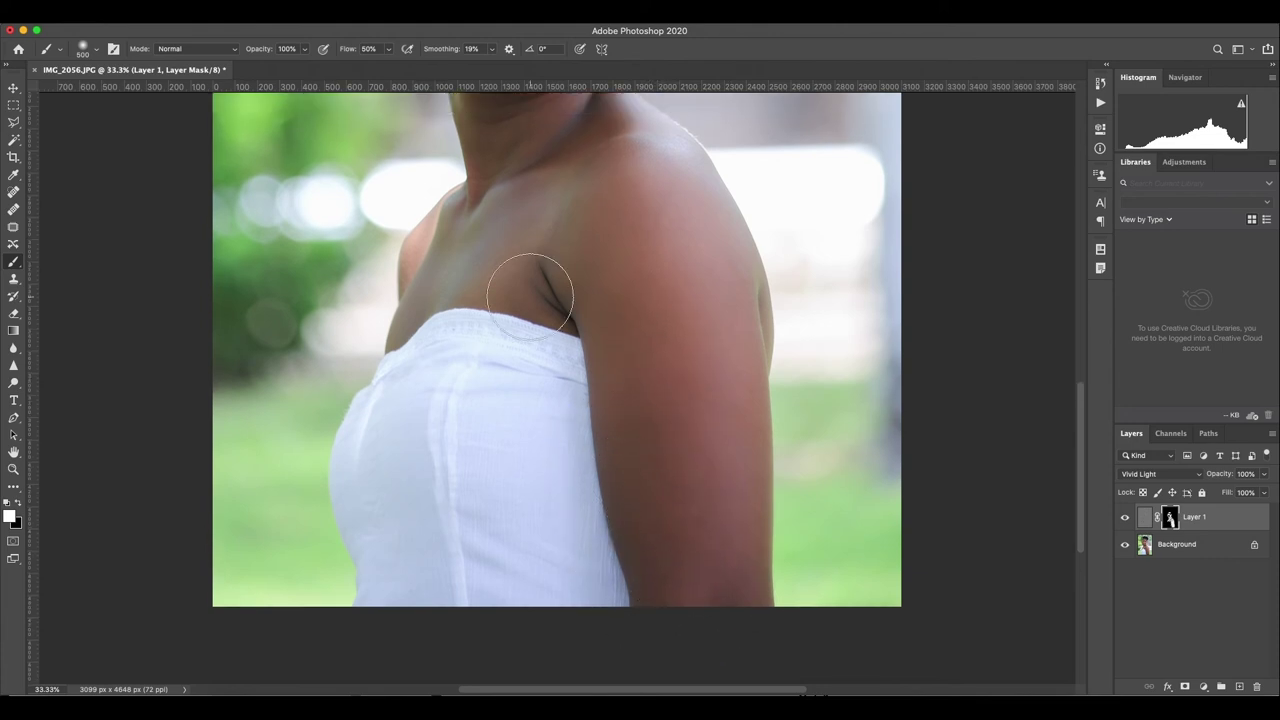
scroll(529, 286, "up", 3)
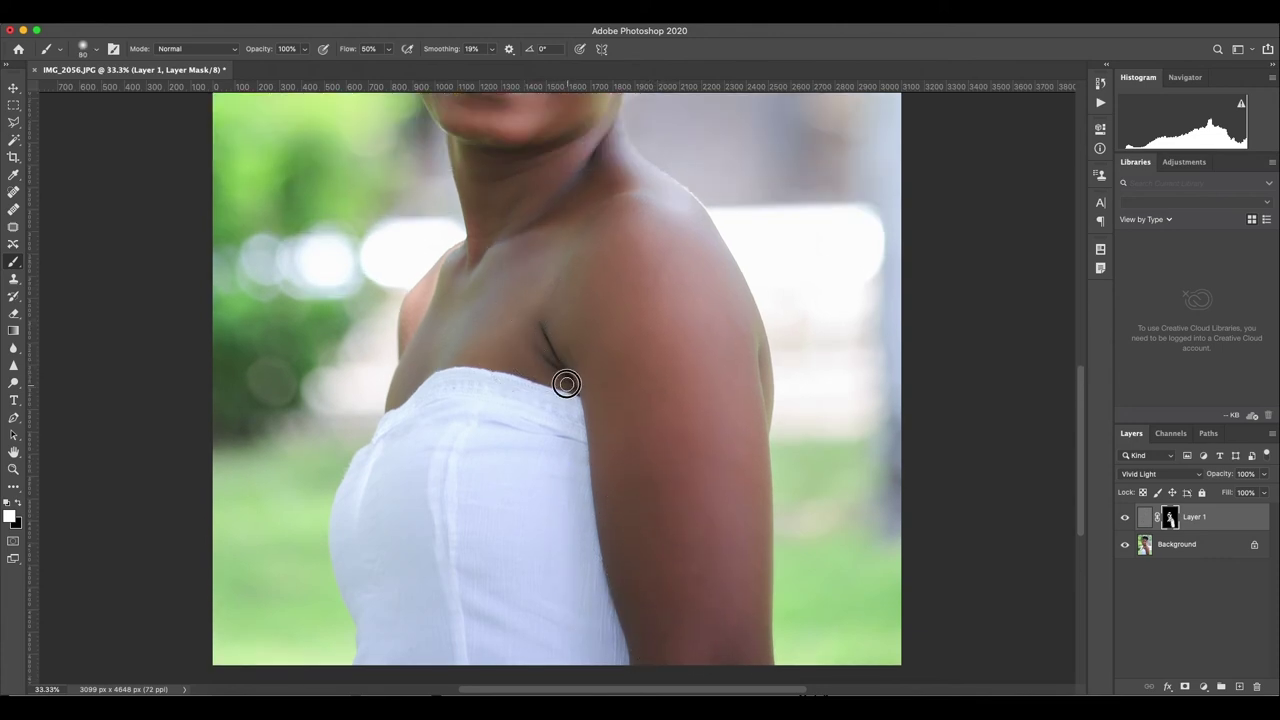
Paint the chest, forehead and eye corner with brush sizes from 100 to 250
key("bracketleft")
key("bracketleft")
key("bracketleft")
key("bracketright")
key("bracketright")
key("bracketright")
key("bracketleft")
key("bracketleft")
key("bracketleft")
key("bracketright")
scroll(508, 250, "up", 2)
scroll(501, 221, "up", 3)
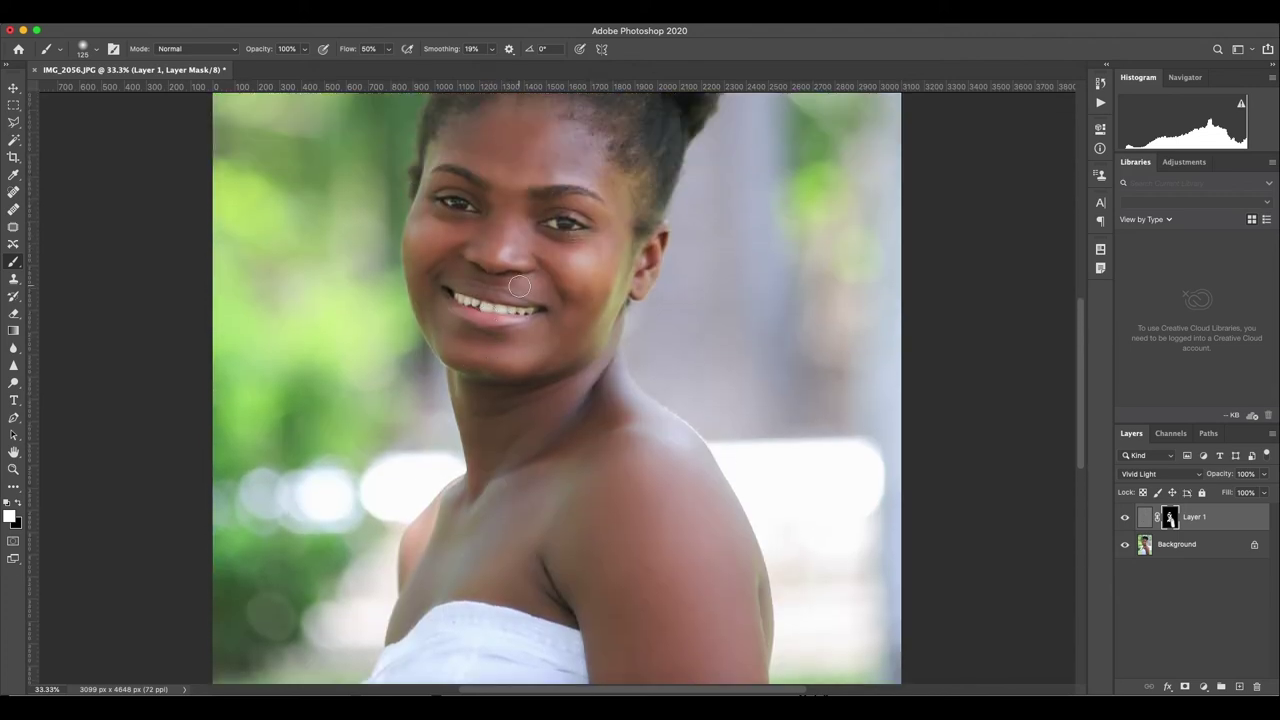
key("bracketleft")
key("bracketleft")
key("bracketleft")
key("bracketright")
key("bracketright")
key("bracketright")
key("bracketleft")
key("bracketleft")
key("bracketleft")
Toggle Layer 1 to compare before and after, then zoom out to view the photo
left_click(1124, 518)
left_click(1124, 518)
left_click(1124, 518)
left_click(1124, 518)
left_click(1124, 518)
key("bracketleft")
key("bracketleft")
key("bracketleft")
scroll(536, 277, "down", 2)
scroll(536, 277, "down", 3)
scroll(536, 277, "down", 4)
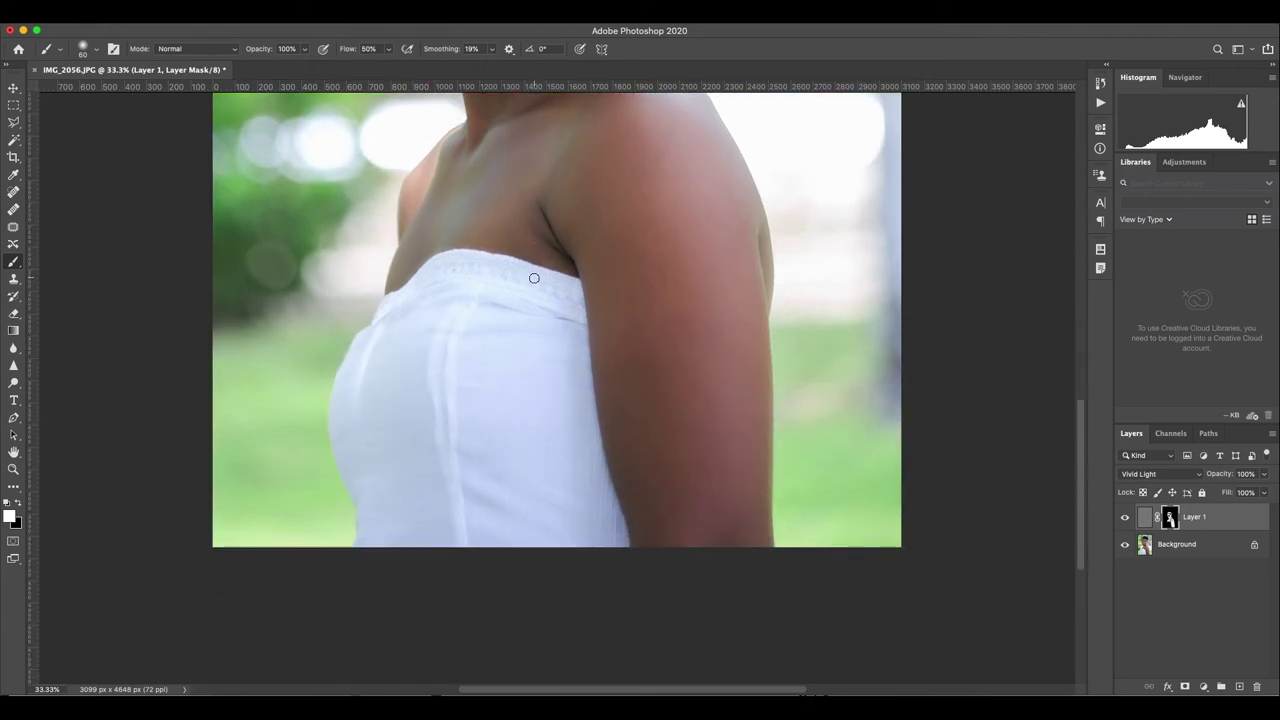
scroll(535, 277, "up", 4)
scroll(533, 278, "up", 3)
scroll(533, 278, "up", 2)
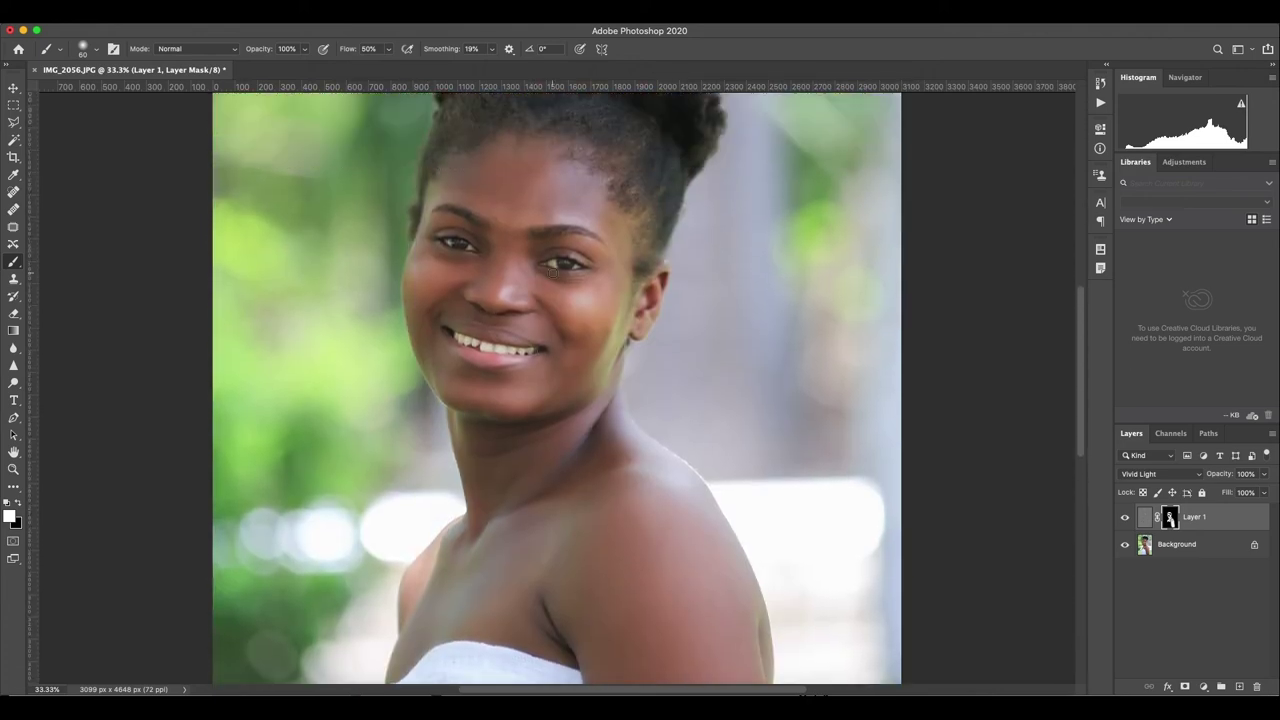
key("ctrl+minus")
key("ctrl+minus")
key("ctrl+minus")
key("ctrl+plus")
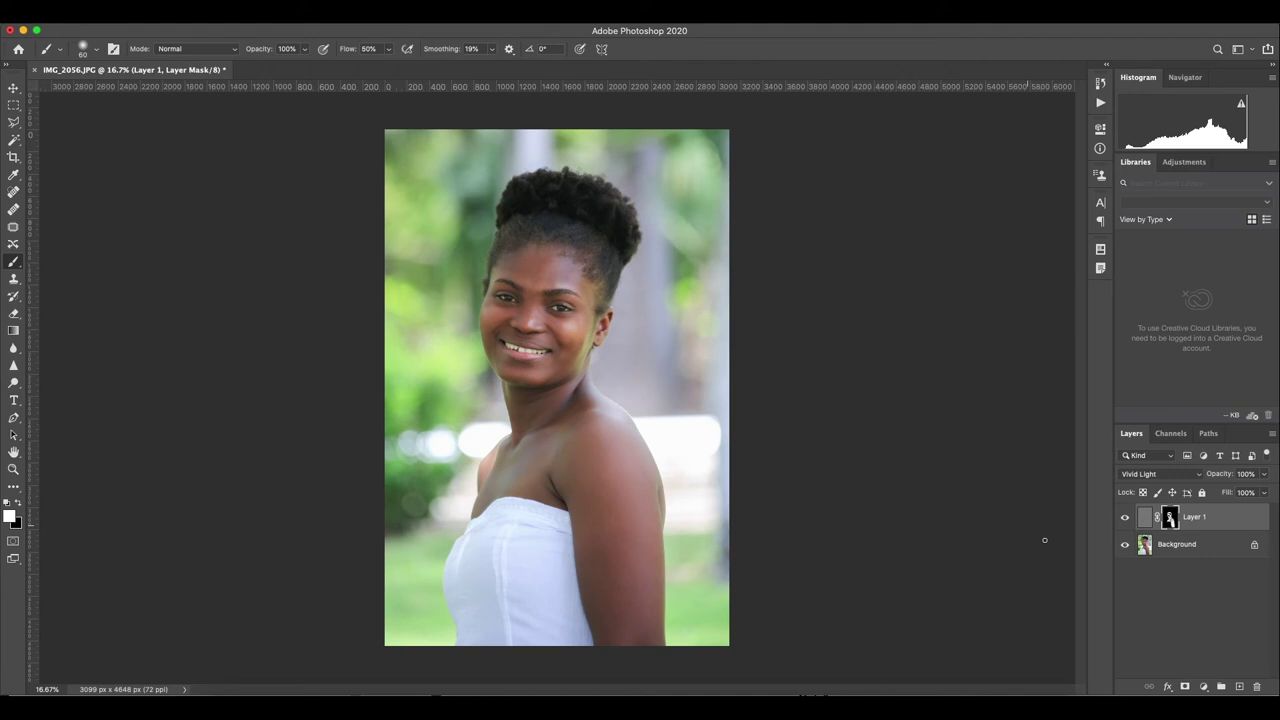
Compare Layer 1 on and off, zoom into the face, and brush the left cheek-to-jaw edge
left_click(1126, 520)
left_click(1126, 519)
key("ctrl+plus")
key("ctrl+plus")
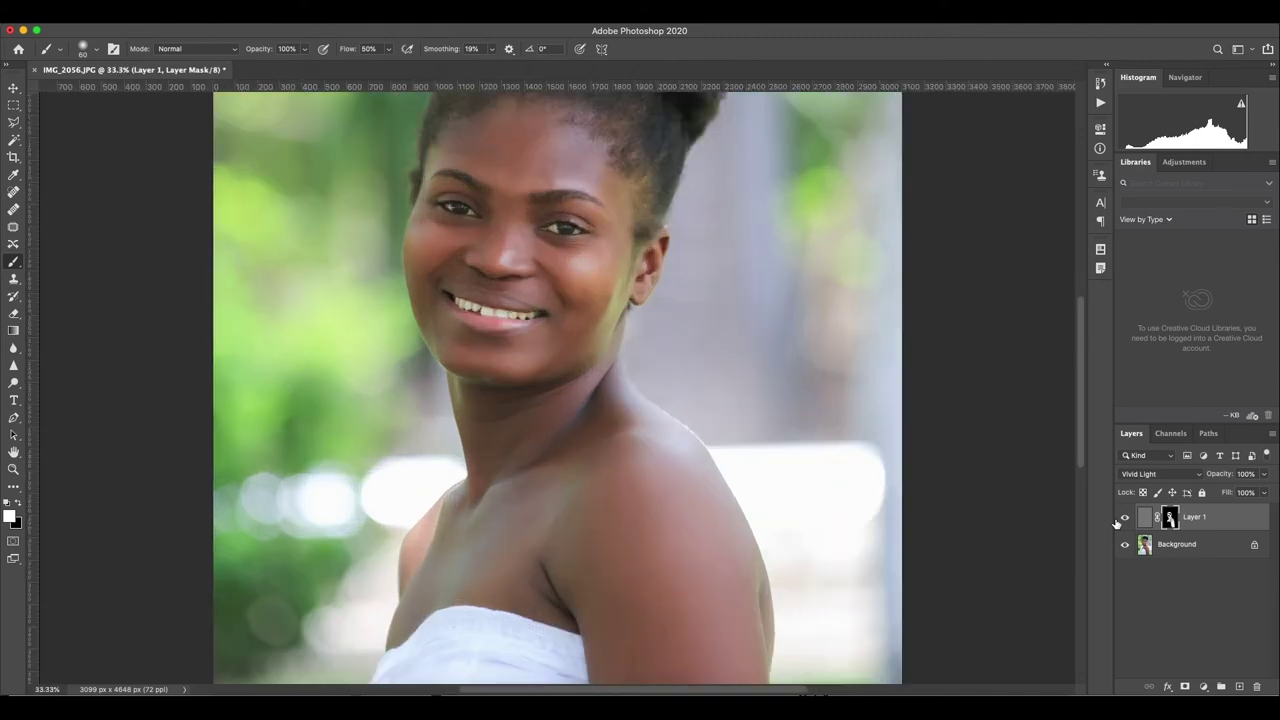
key("ctrl+plus")
scroll(820, 405, "up", 2)
scroll(820, 405, "up", 3)
scroll(765, 407, "up", 1)
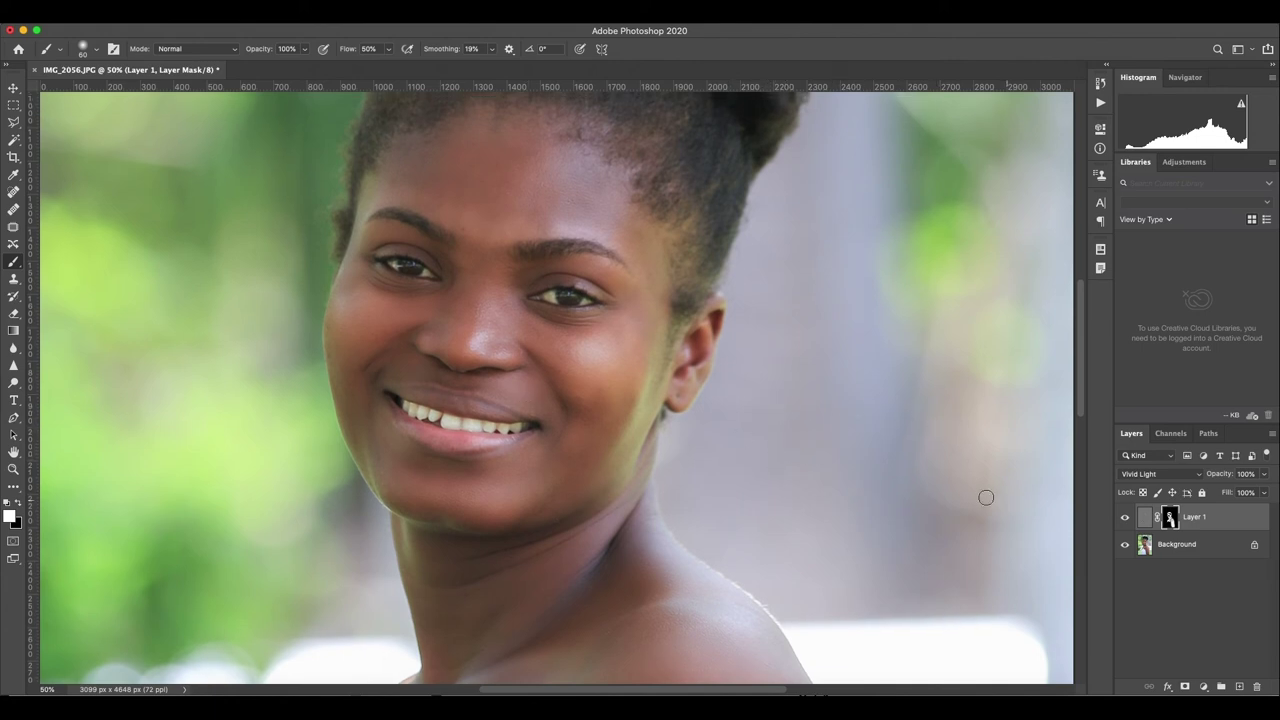
mouse_move(330, 330)
left_mouse_down()
mouse_move(352, 442)
mouse_move(354, 366)
mouse_move(340, 397)
mouse_move(331, 306)
mouse_move(354, 434)
mouse_move(366, 433)
mouse_move(378, 362)
left_mouse_up()
Set Layer 1's opacity to 76% to soften the smoothing
left_click(1265, 475)
left_click_drag(1264, 493, 1244, 497)
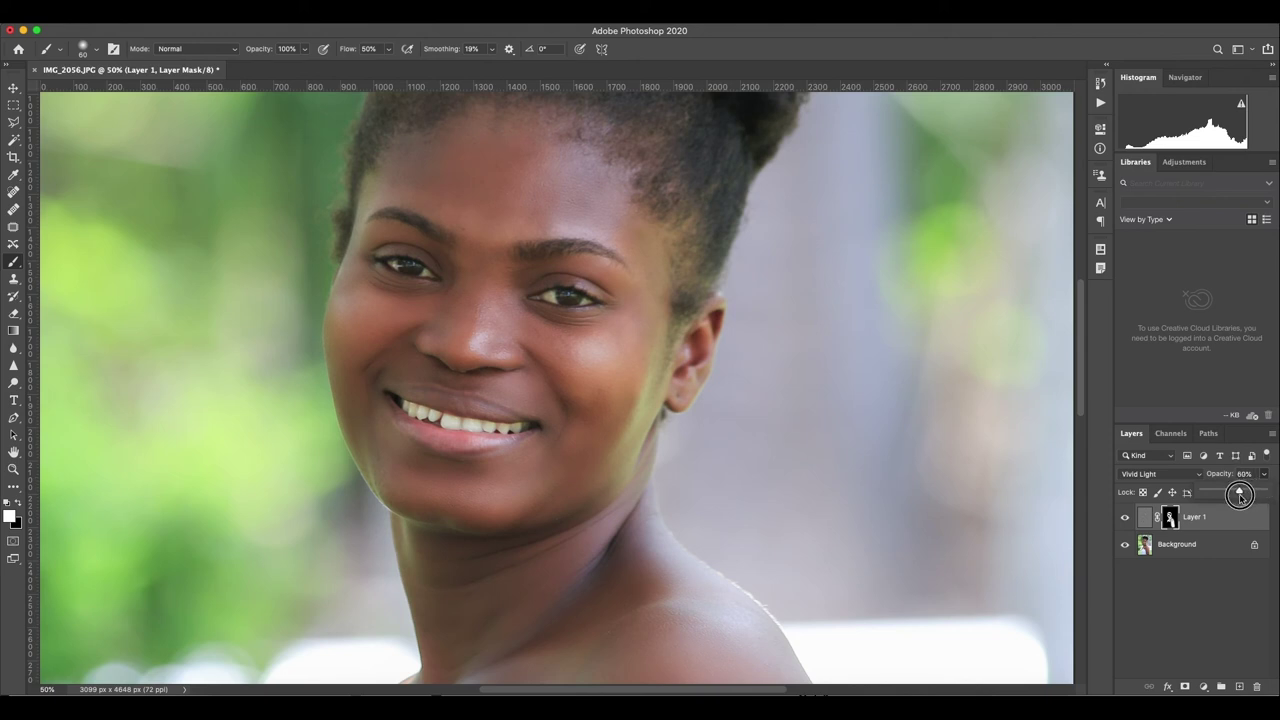
left_click_drag(1244, 497, 1254, 497)
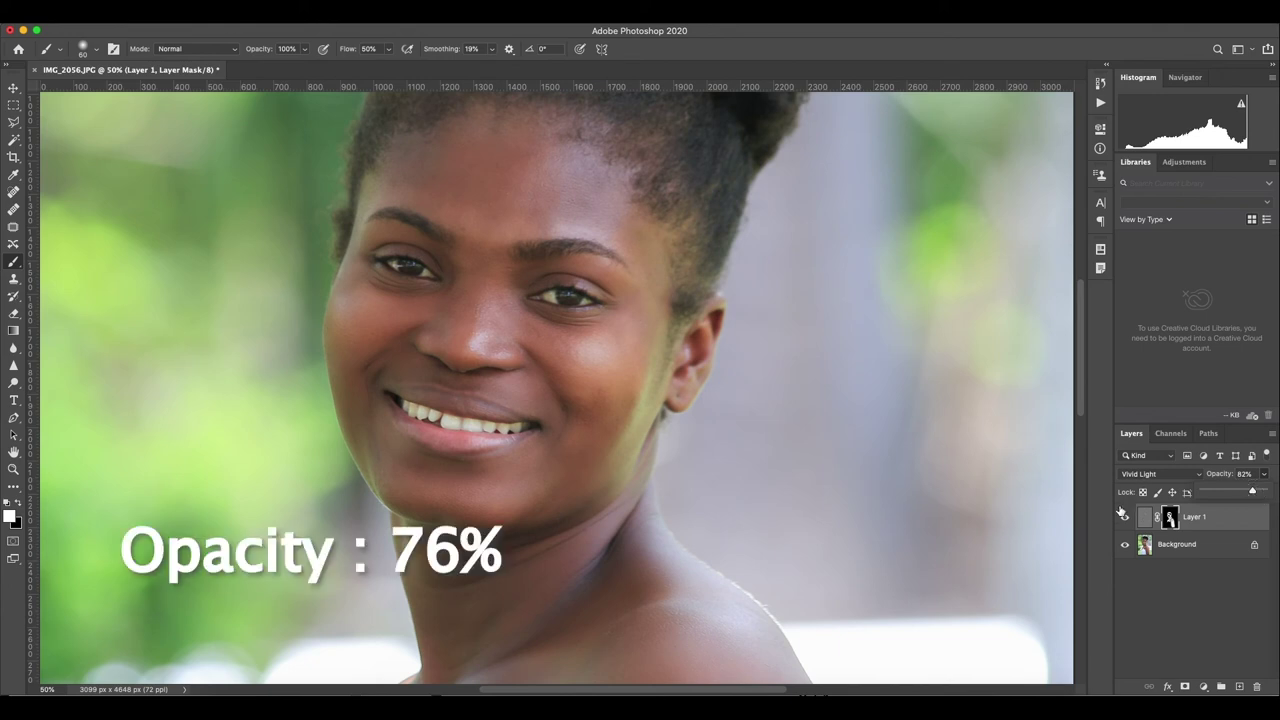
scroll(1078, 385, "down", 3)
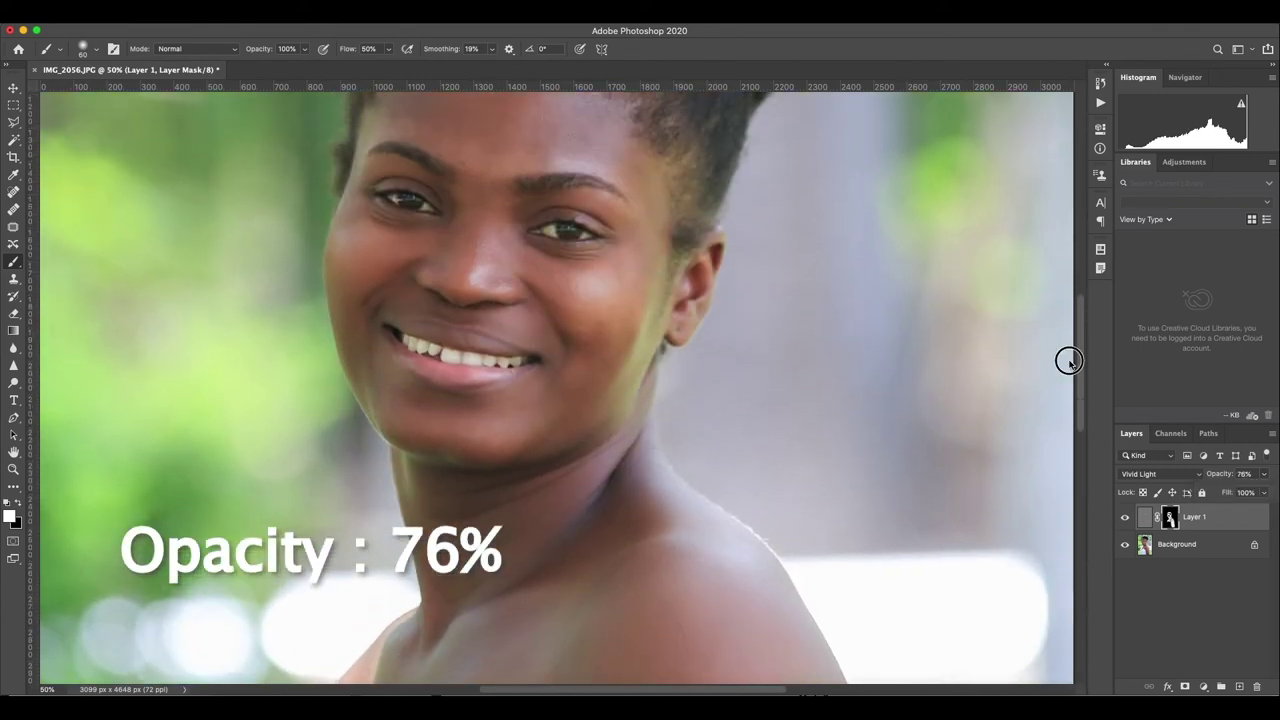
left_click_drag(1077, 372, 1068, 346)
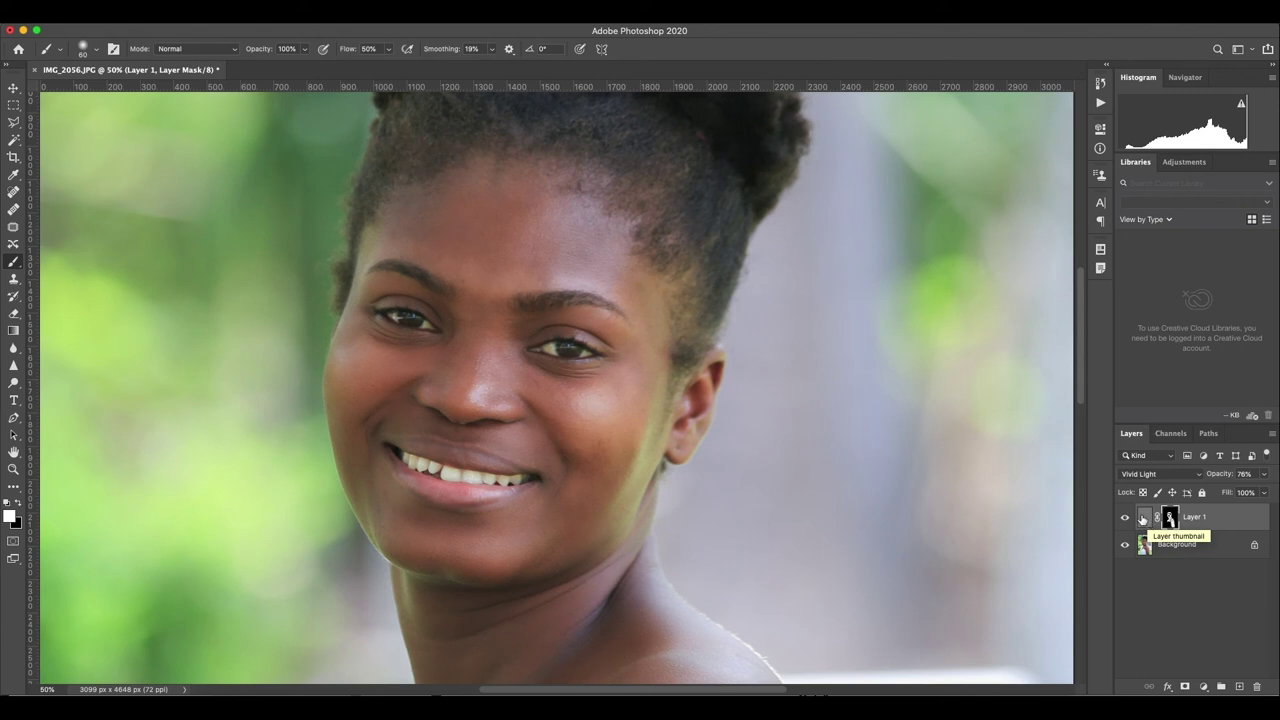
left_click(1125, 519)
left_click(1125, 519)
left_click(1125, 519)
left_click(1125, 519)
left_click_drag(1081, 400, 1081, 420)
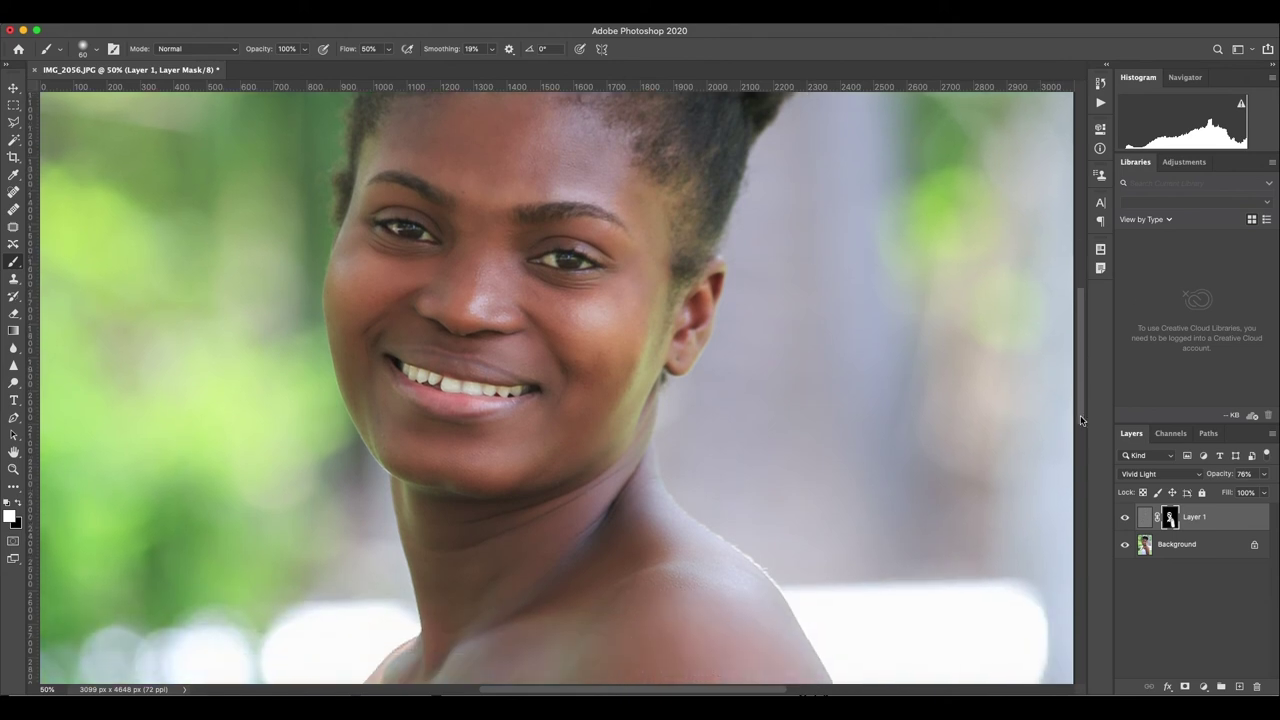
key("ctrl+minus")
key("ctrl+minus")
key("ctrl+minus")
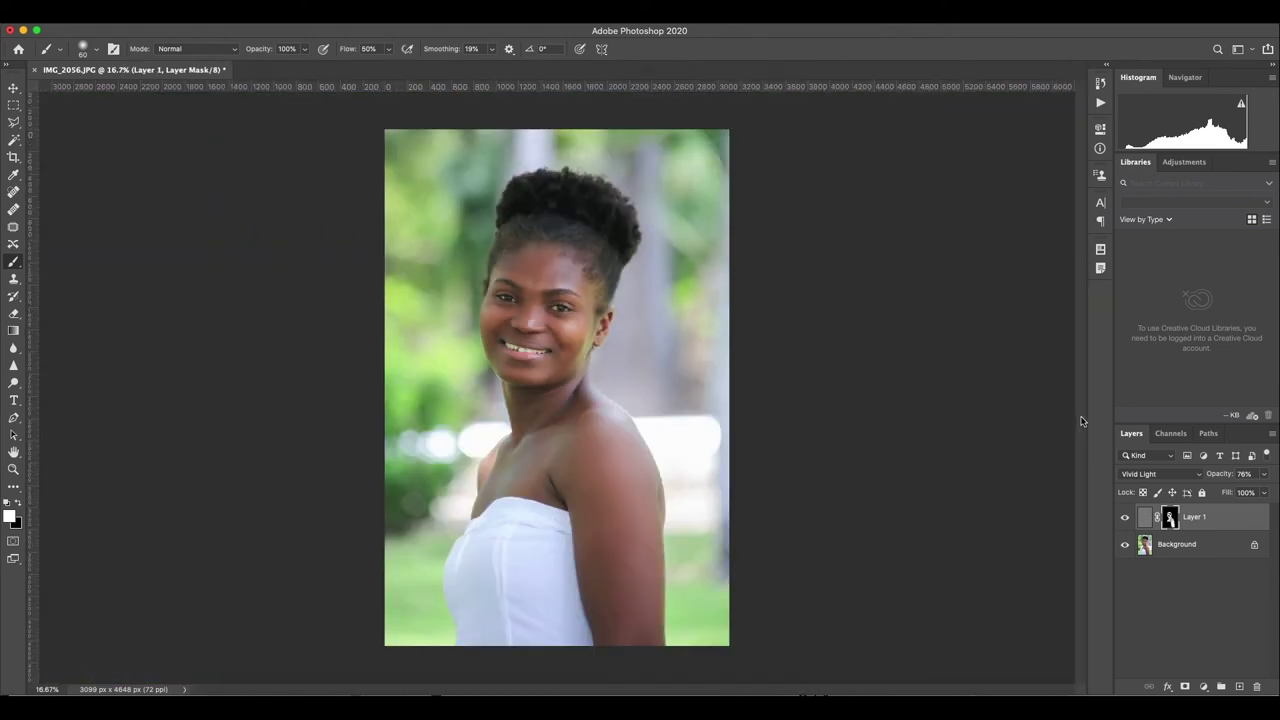
key("ctrl+plus")
key("ctrl+plus")
key("ctrl+plus")
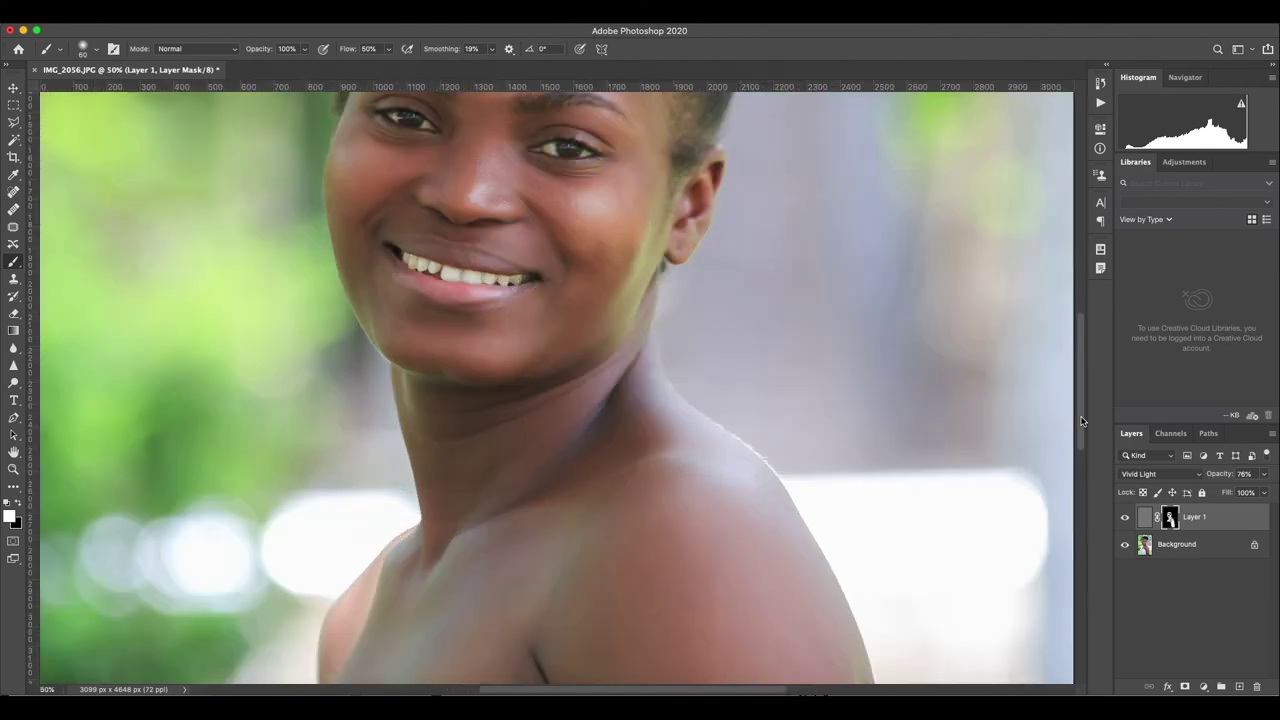
key("ctrl+minus")
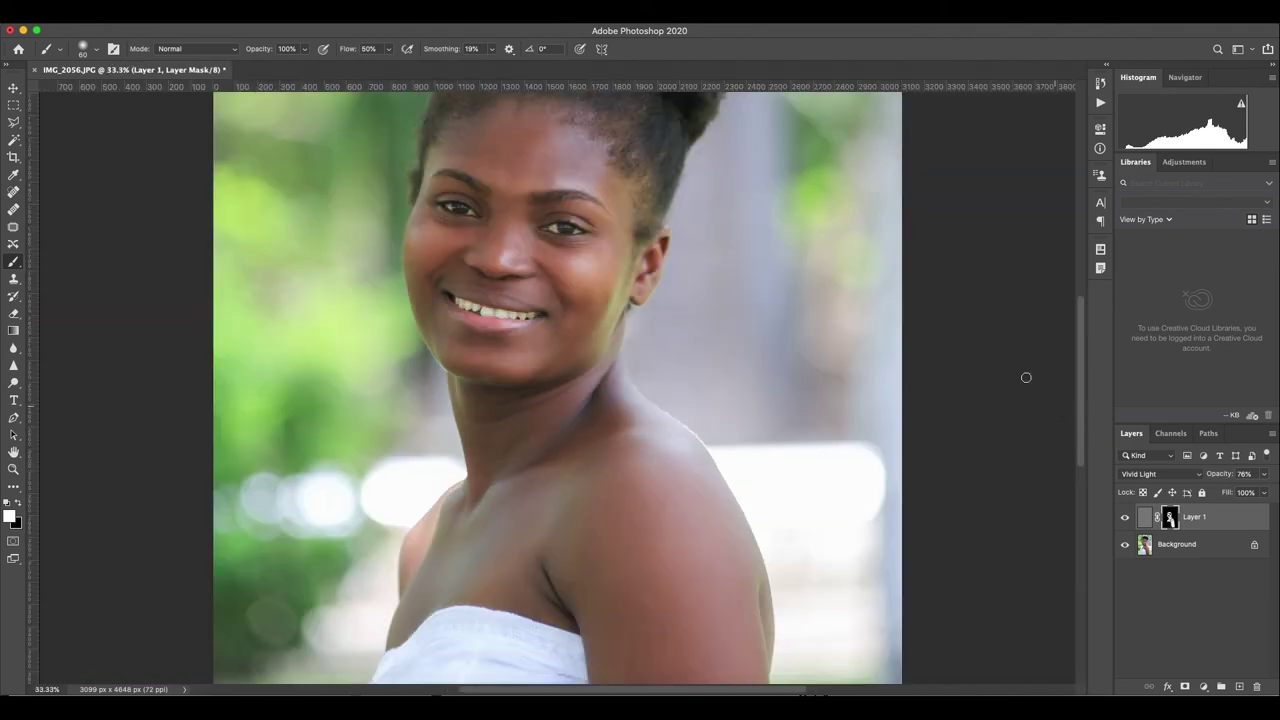
scroll(891, 375, "up", 2)
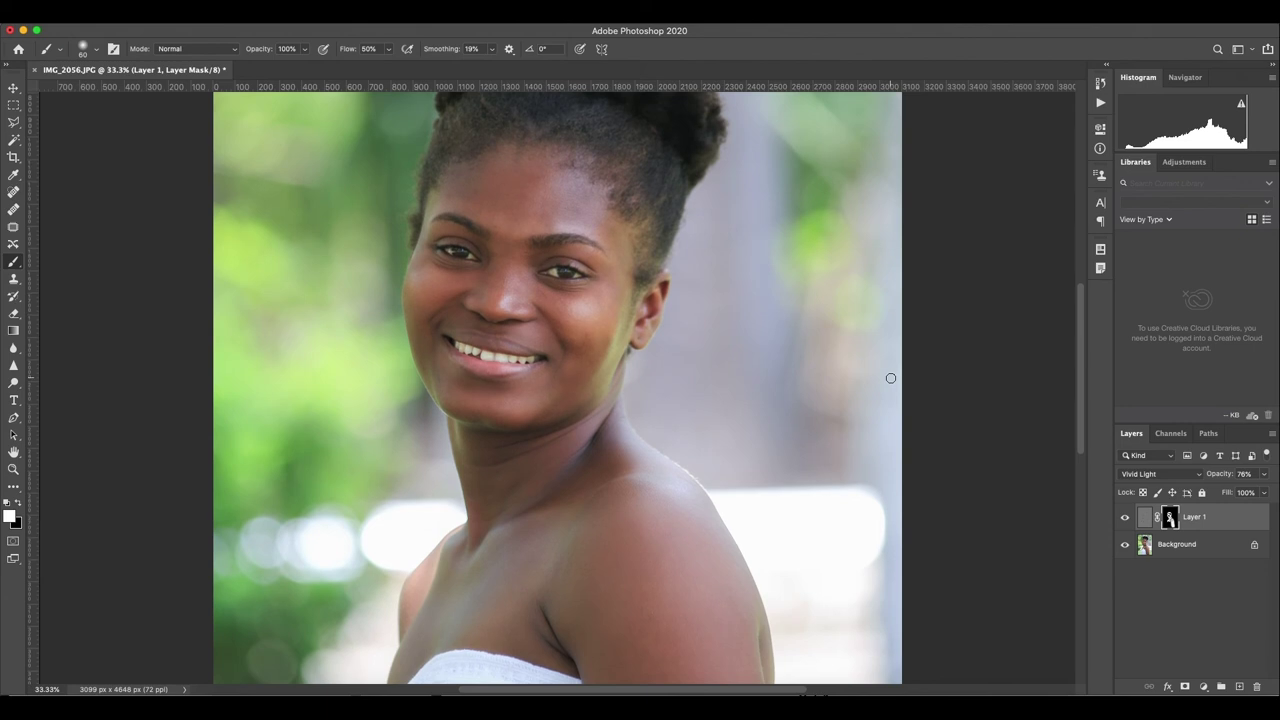
scroll(891, 378, "down", 4)
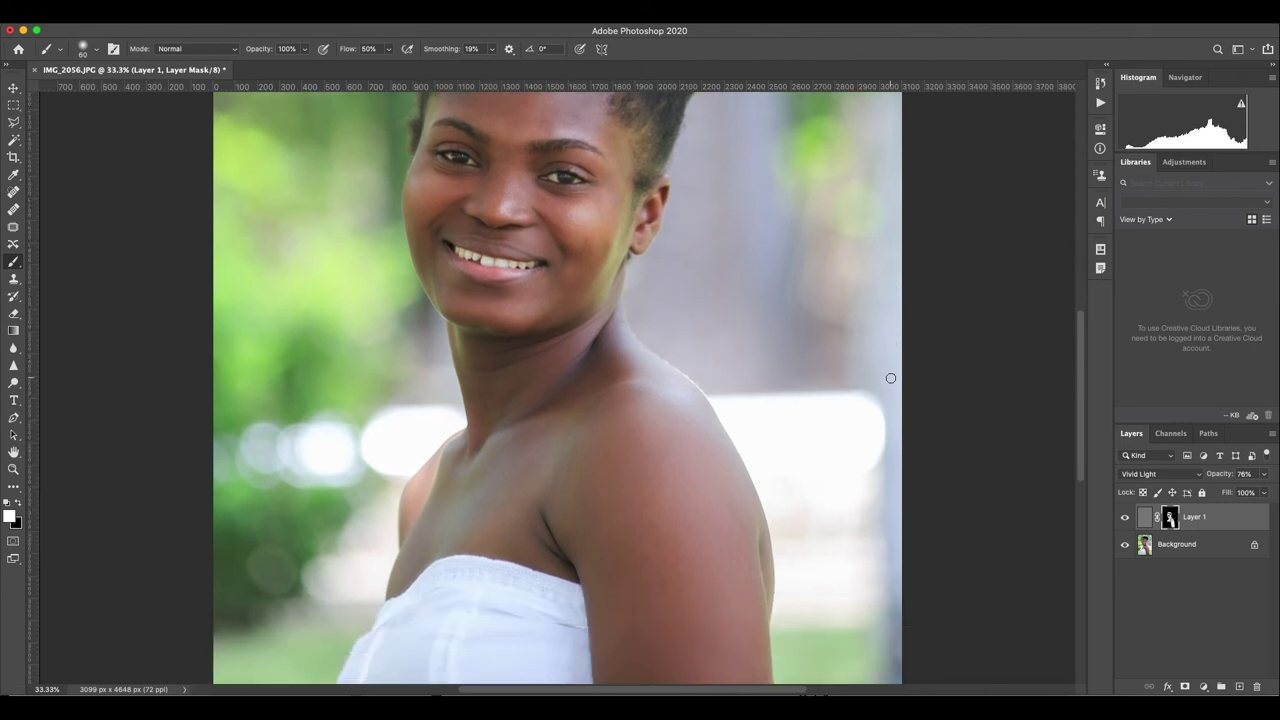
scroll(891, 378, "down", 5)
scroll(891, 378, "down", 4)
scroll(891, 378, "down", 2)
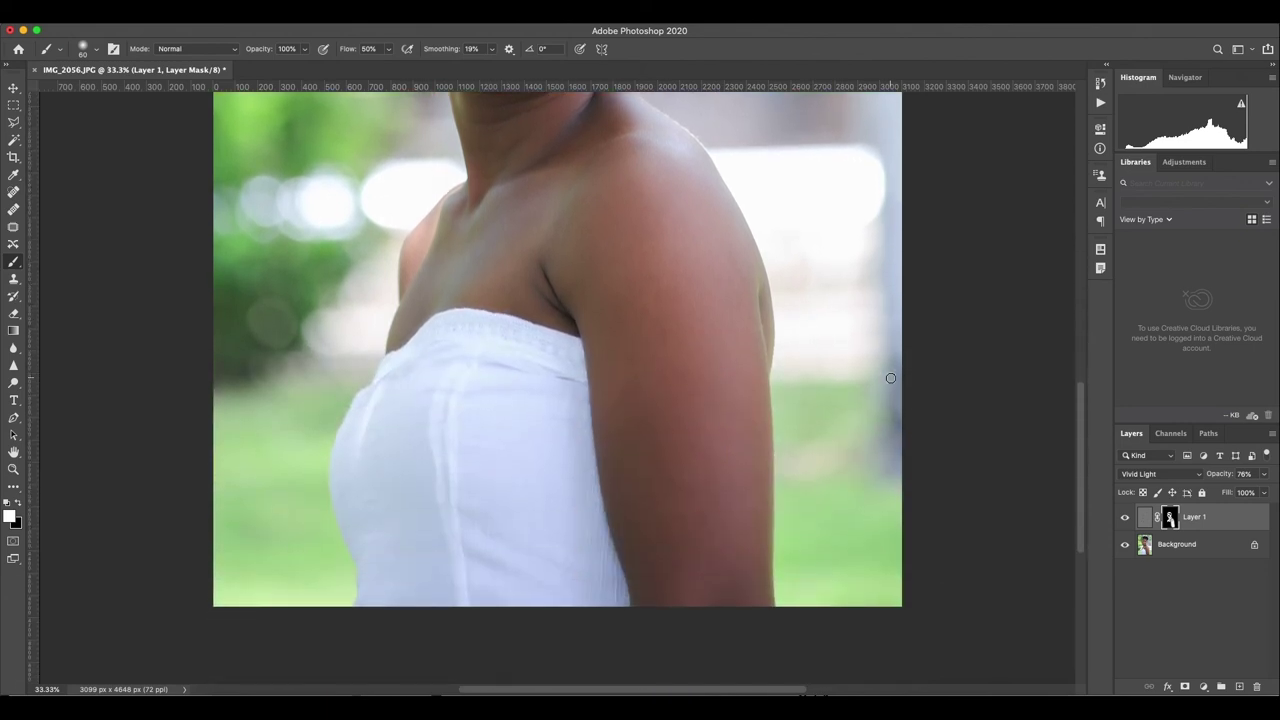
scroll(891, 378, "up", 3)
scroll(890, 379, "up", 4)
scroll(889, 381, "up", 4)
scroll(888, 382, "up", 3)
scroll(887, 382, "up", 4)
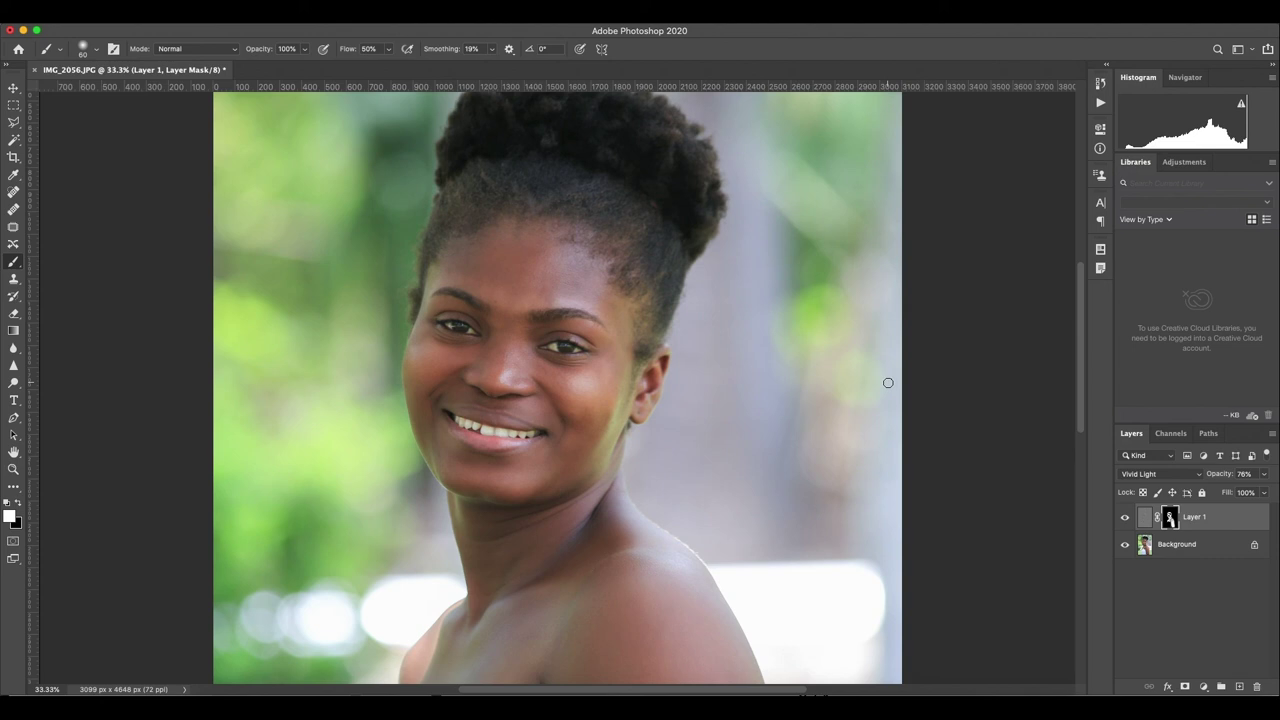
Flatten all layers into the Background, merging the 76% skin smoothing into the portrait
right_click(1212, 552)
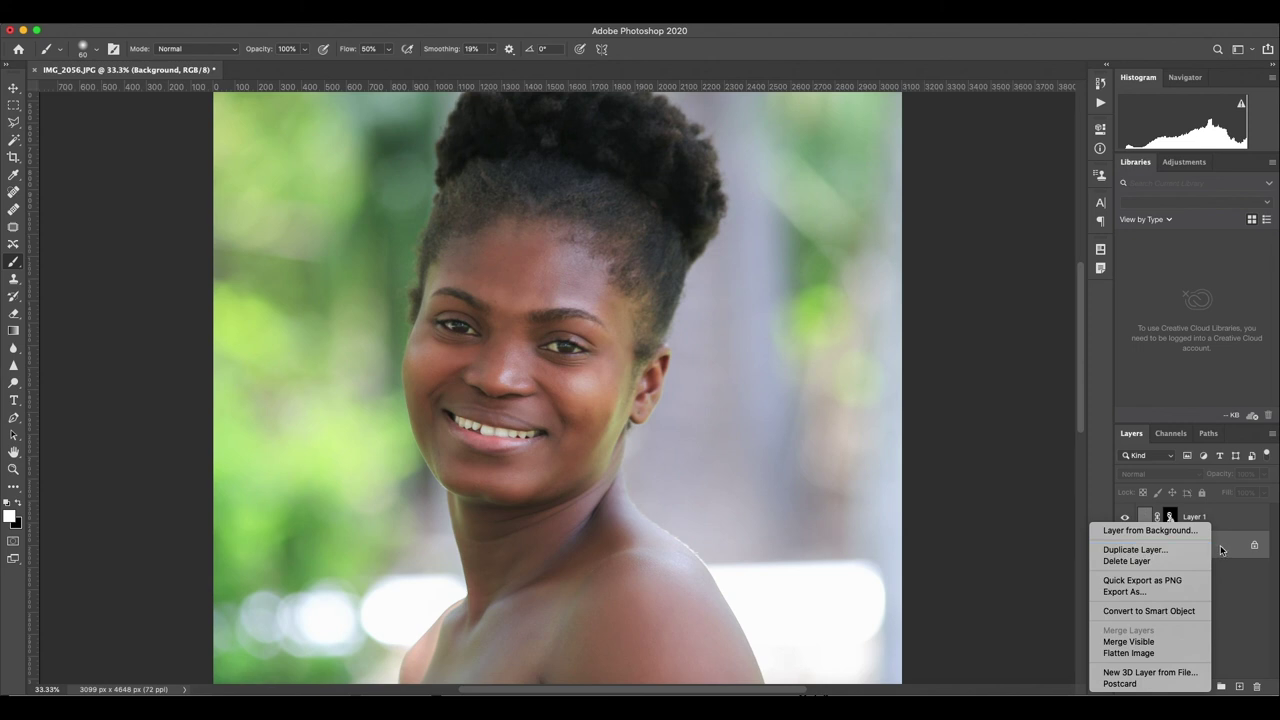
right_click(1220, 550)
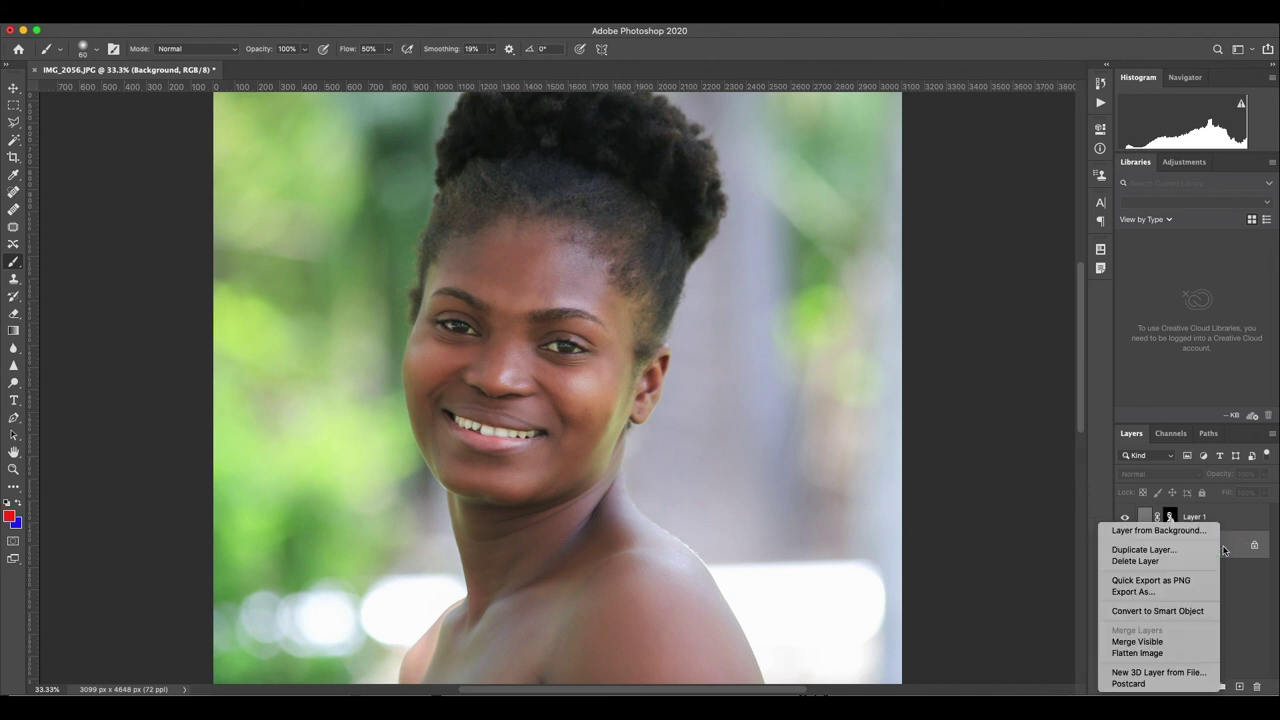
left_click(1228, 550)
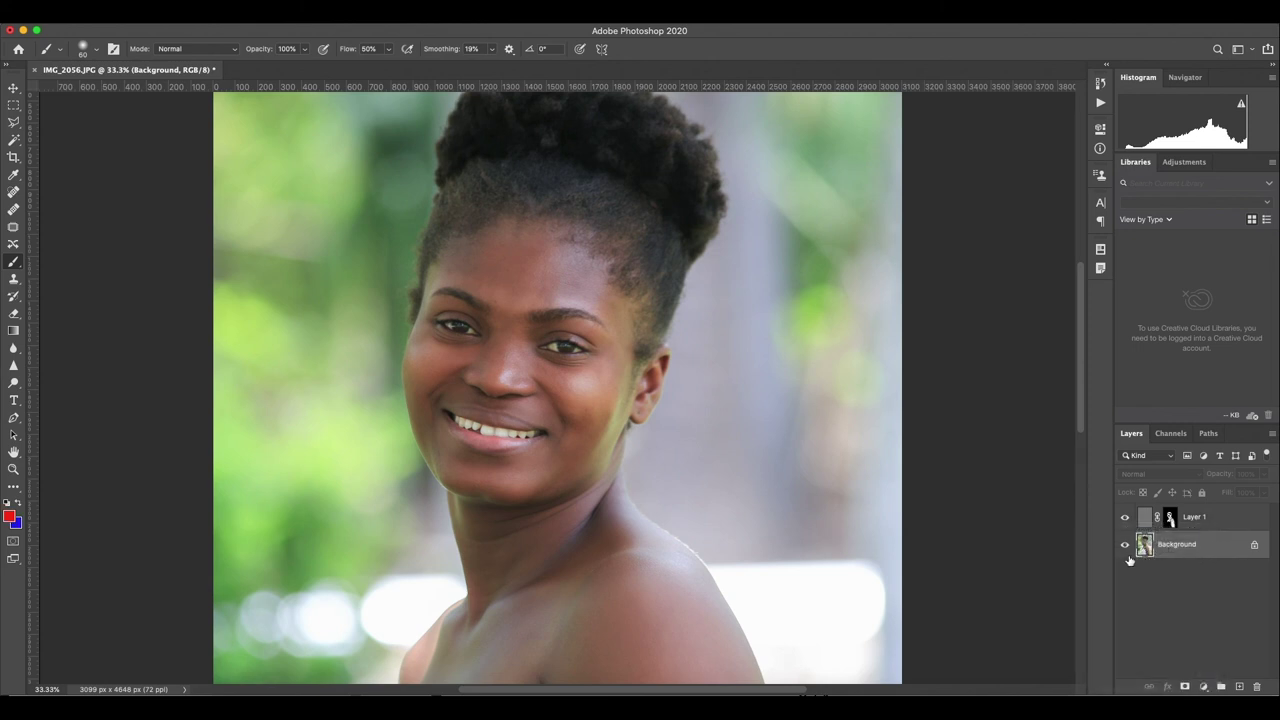
right_click(1218, 550)
left_click(1145, 655)
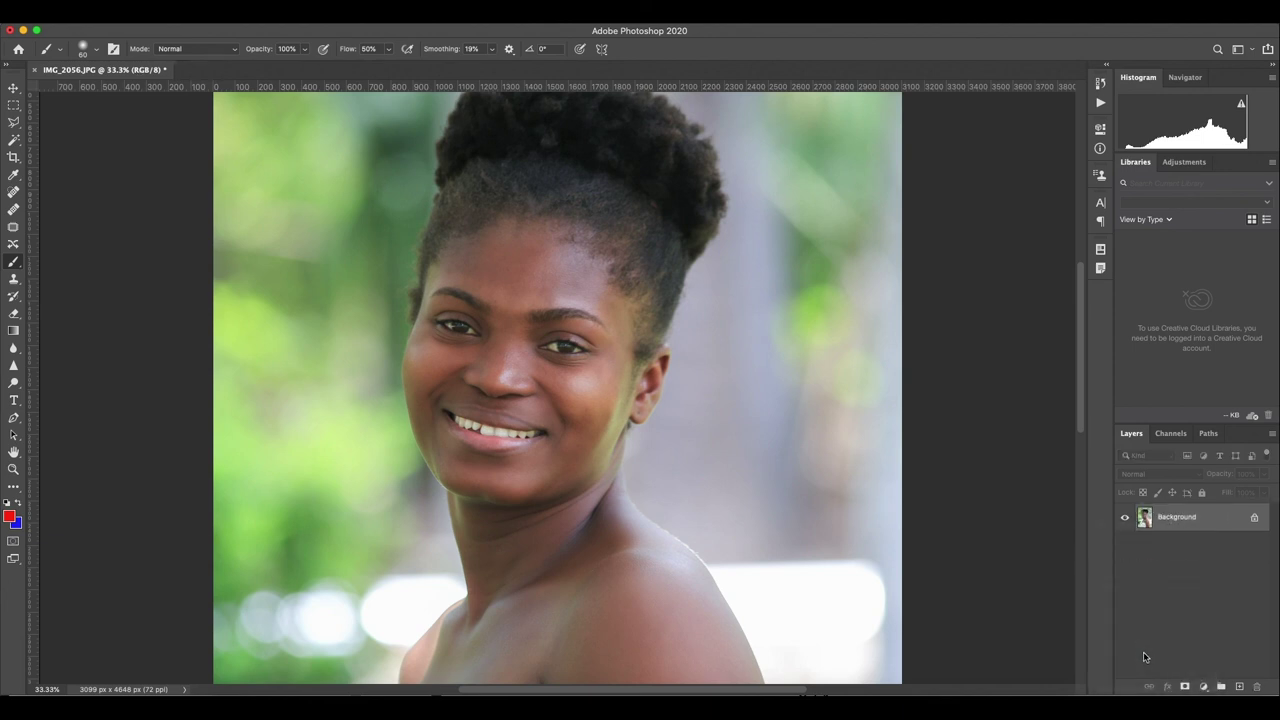
scroll(897, 418, "down", 5)
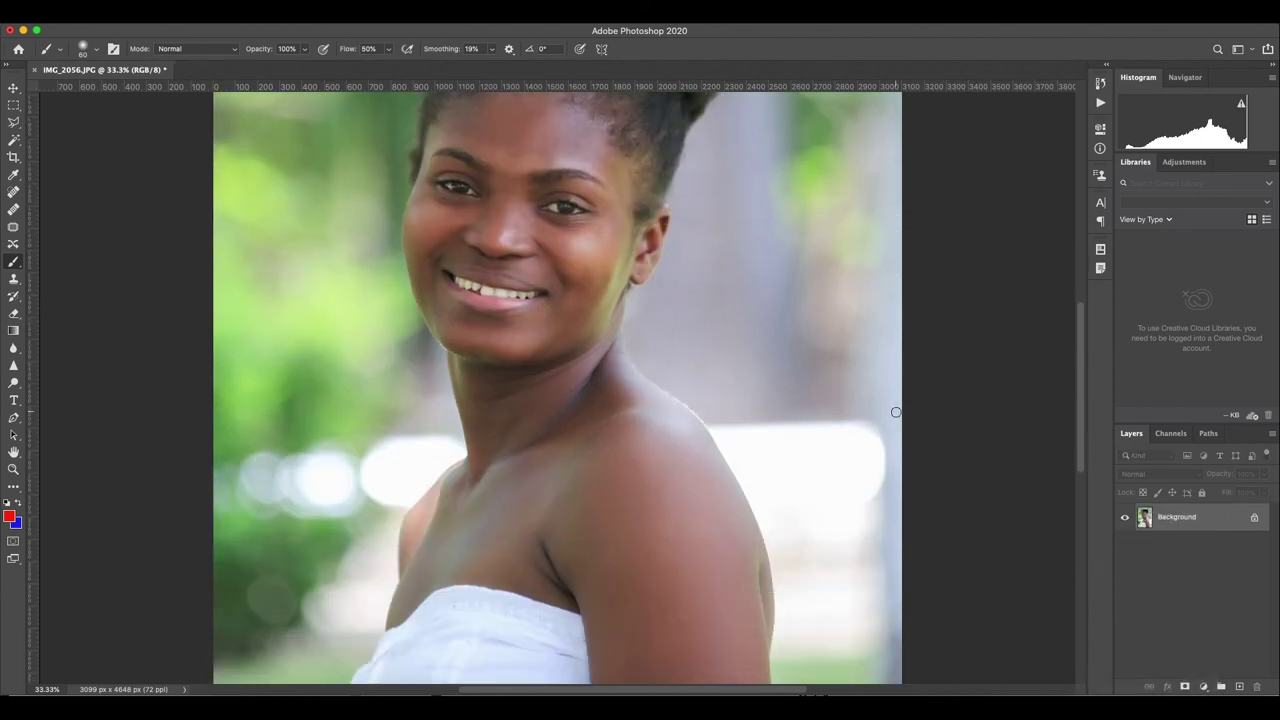
scroll(897, 418, "down", 3)
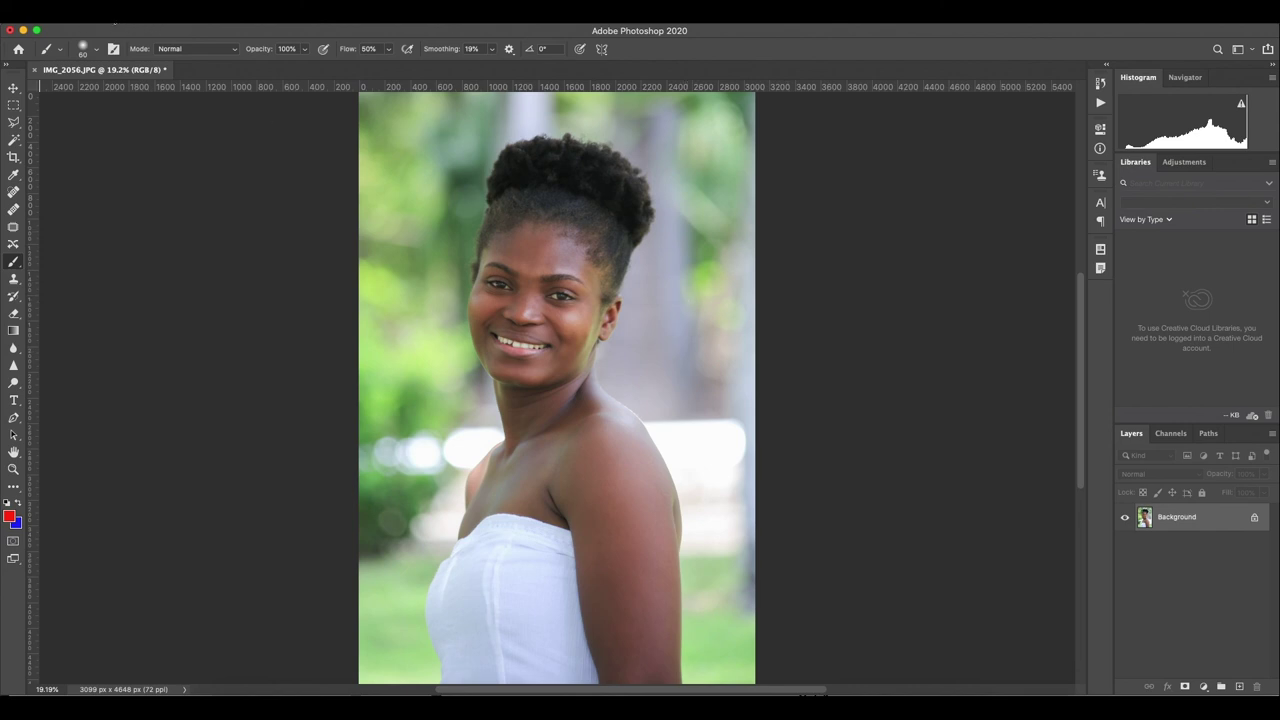
left_click(110, 18)
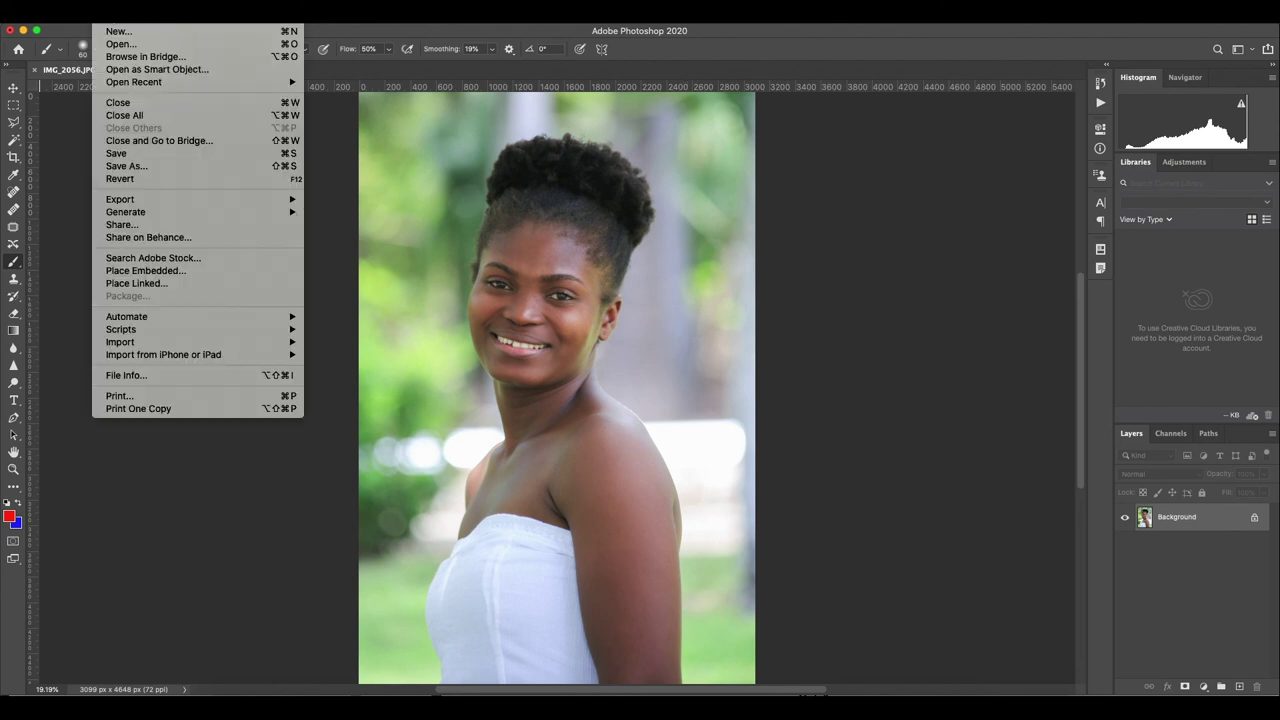
Save a copy on this computer as 'IMG_2056 retouchee.jpg' at JPEG quality 12
left_click(120, 165)
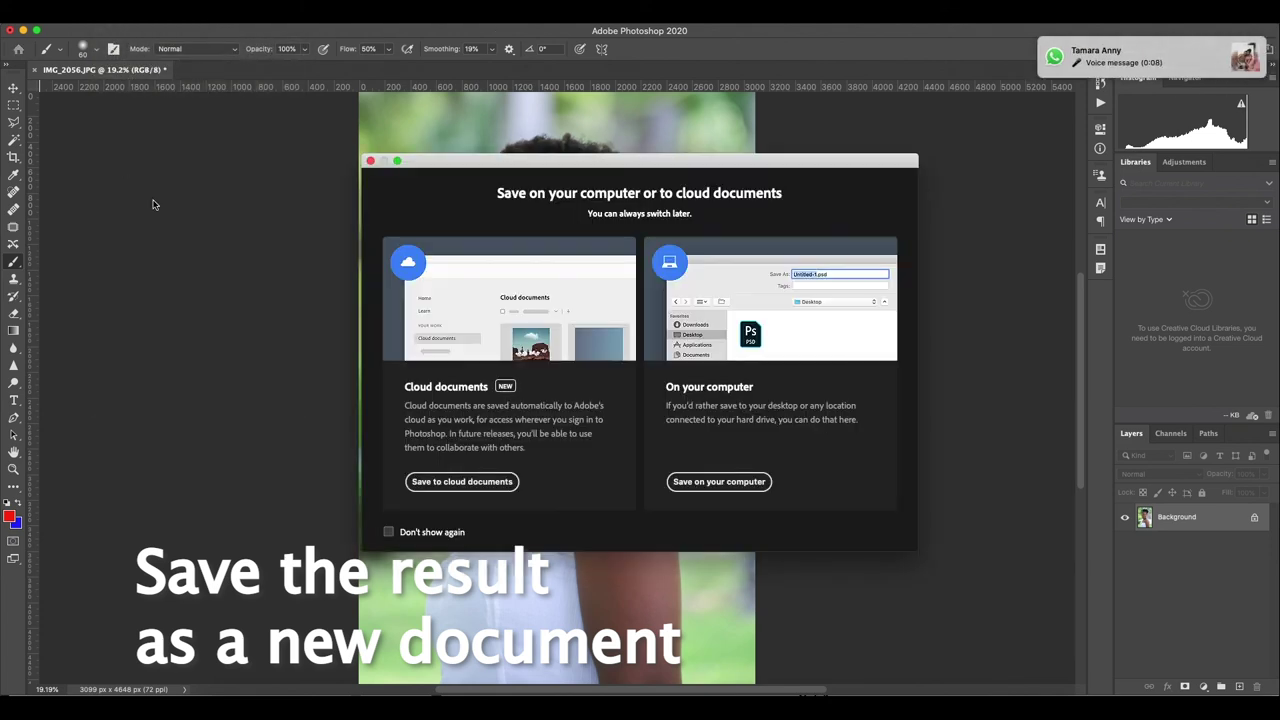
left_click(678, 480)
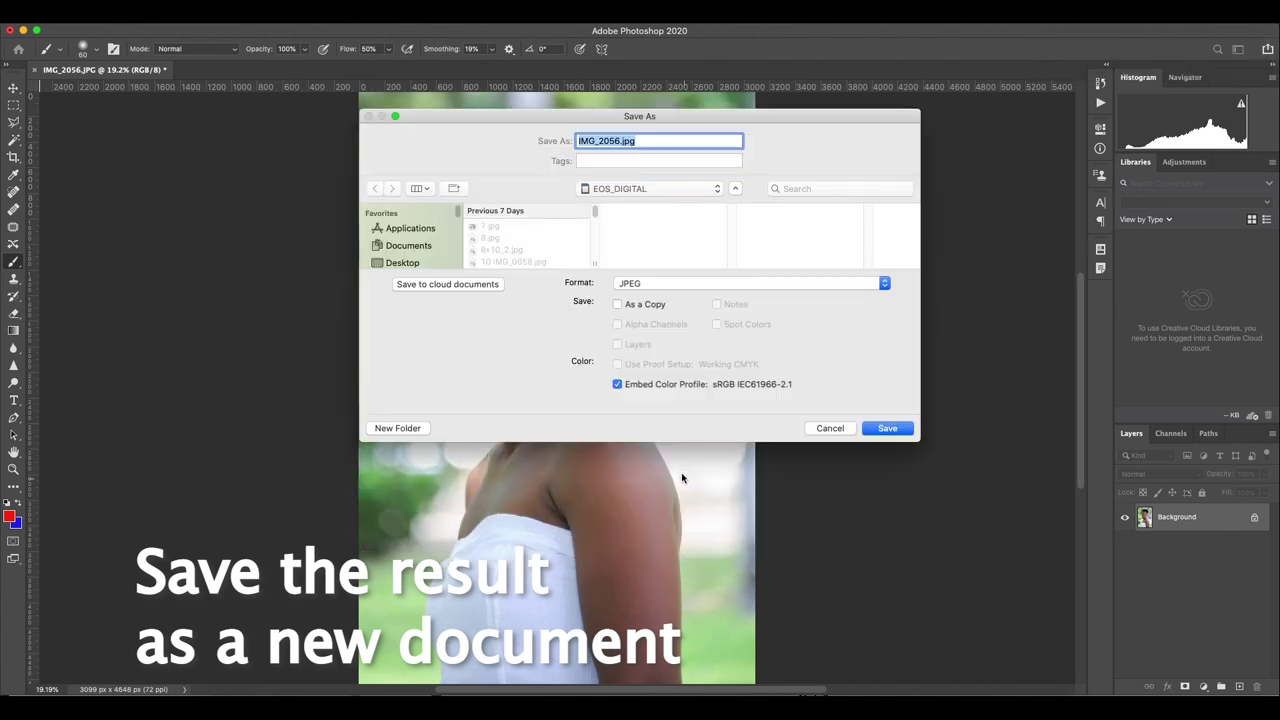
left_click(620, 140)
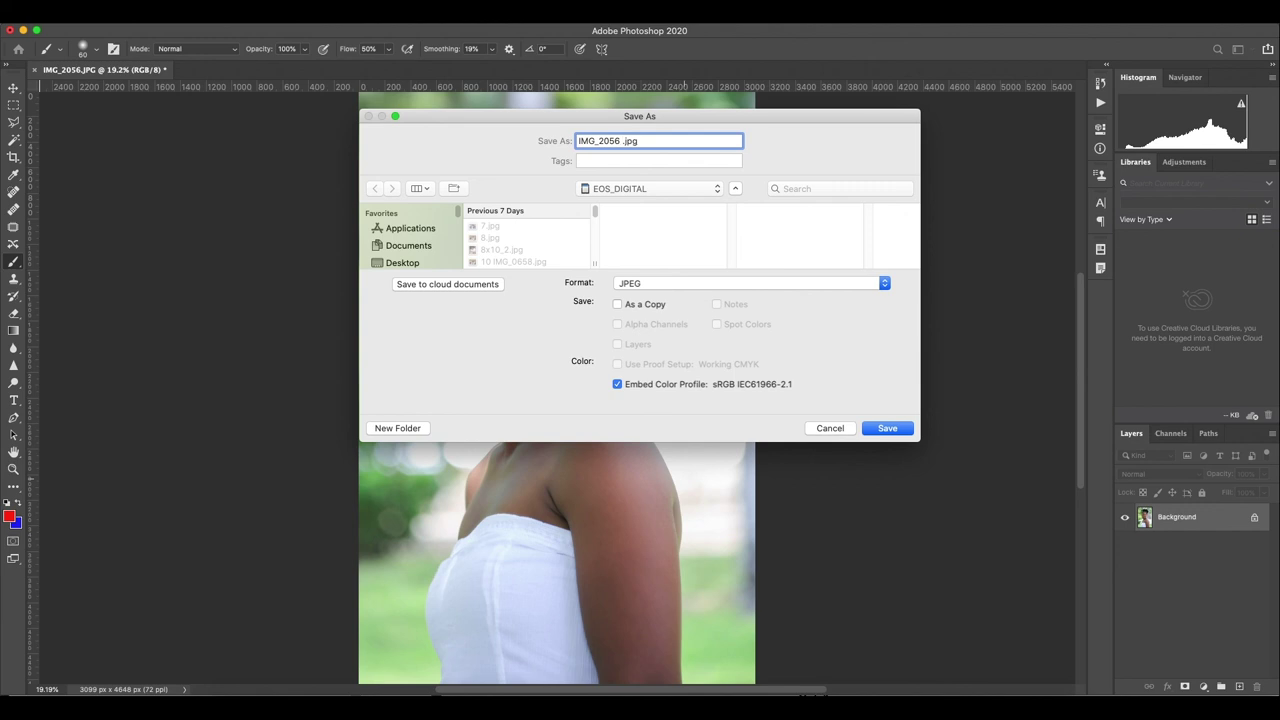
type("retouched")
left_click(875, 428)
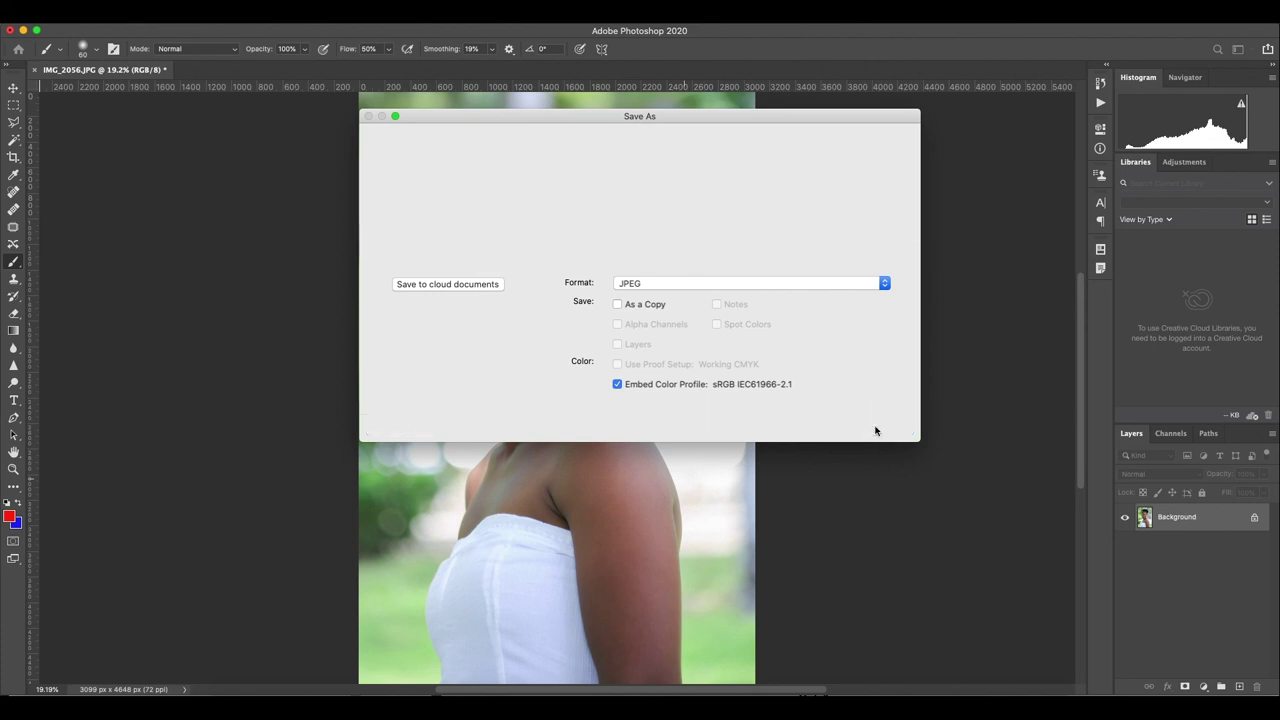
type("12")
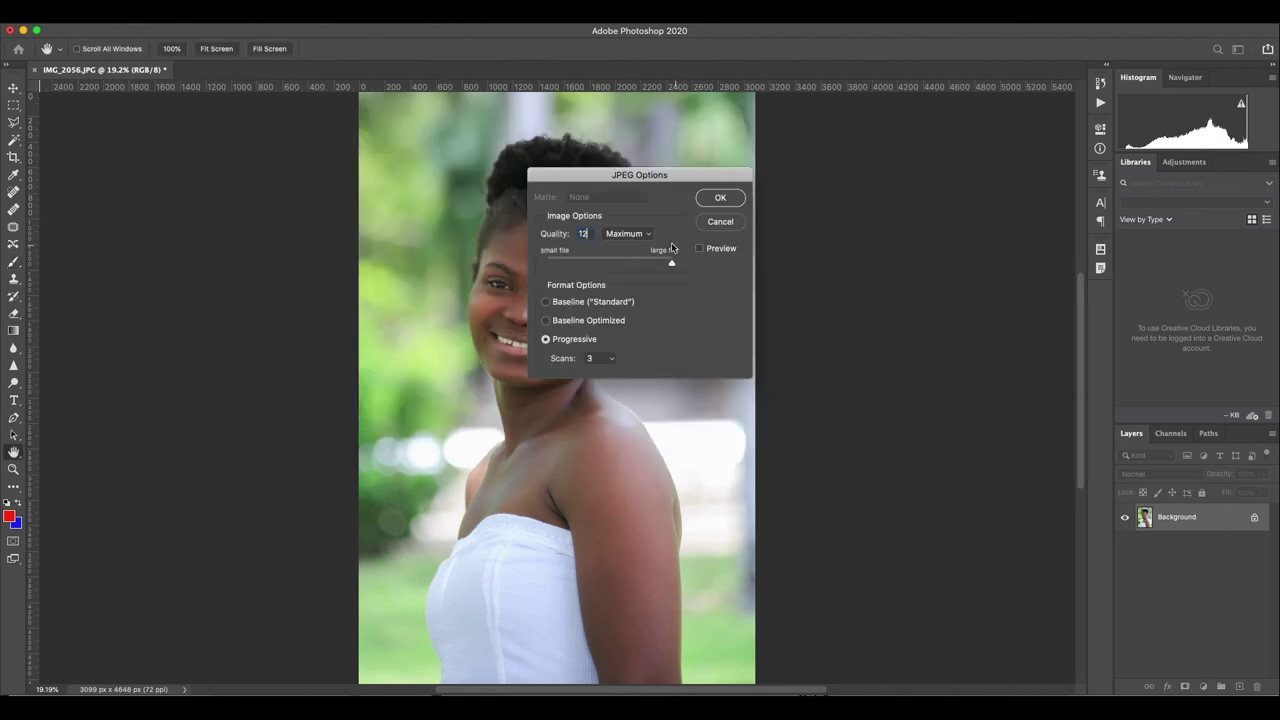
left_click(712, 200)
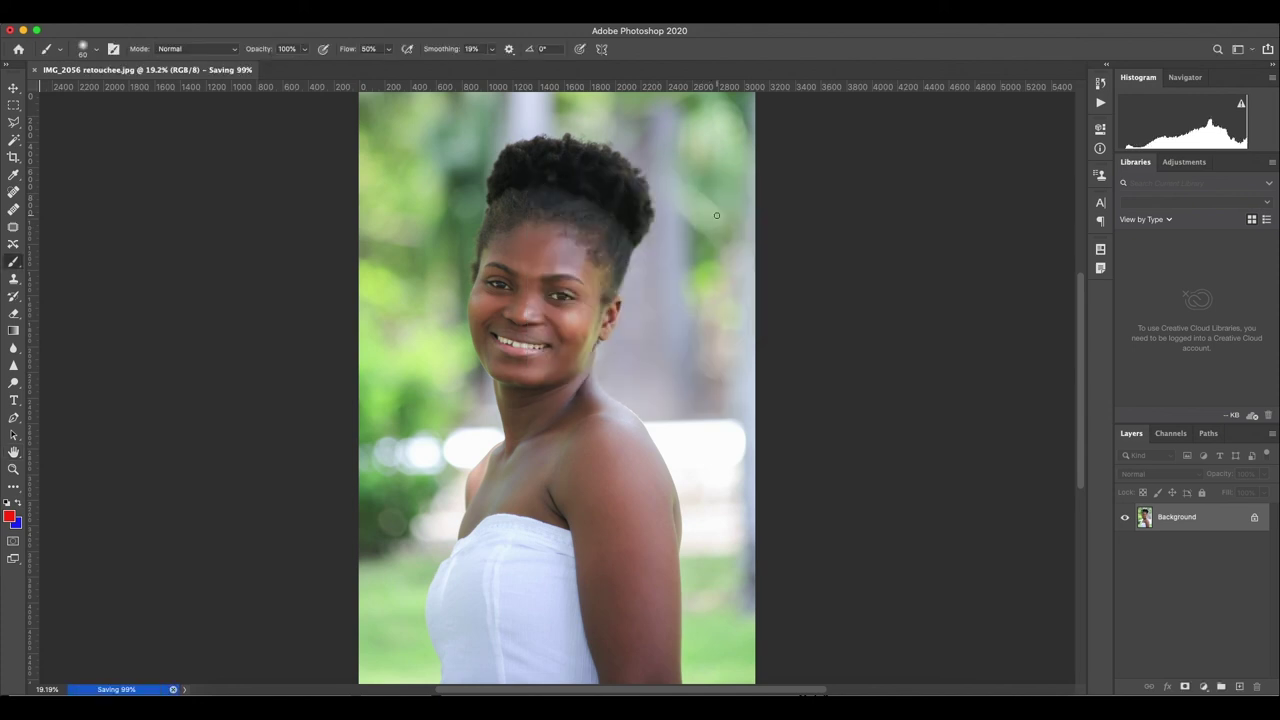